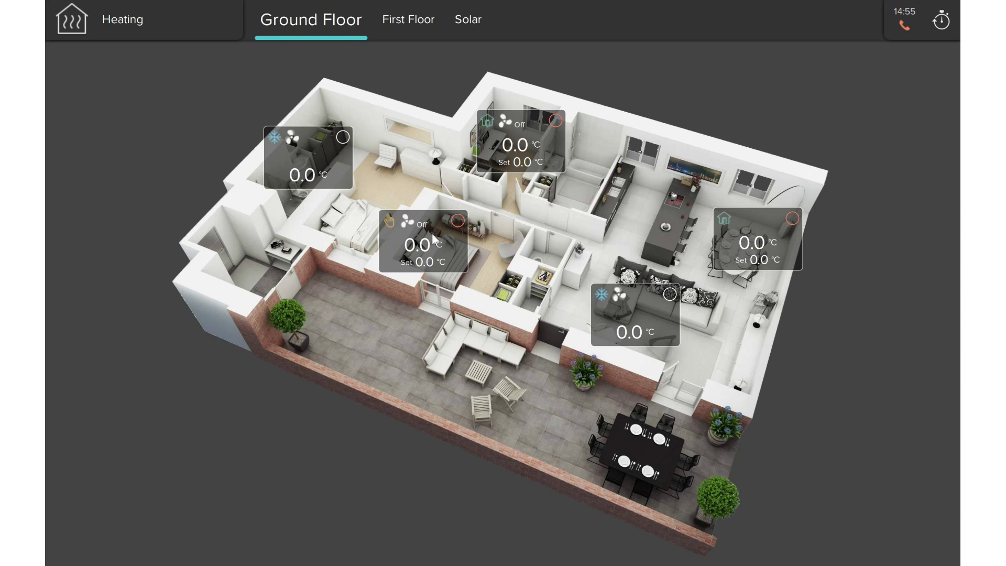
Raise the Kitchen setpoint to 21.7 °C, then bring up the Living Room thermostat controls
{"action": "left_click", "coordinate": [431, 234]}
{"action": "left_click_drag", "start_coordinate": [424, 371], "coordinate": [478, 220]}
{"action": "left_click", "coordinate": [637, 93]}
{"action": "left_click", "coordinate": [528, 142]}
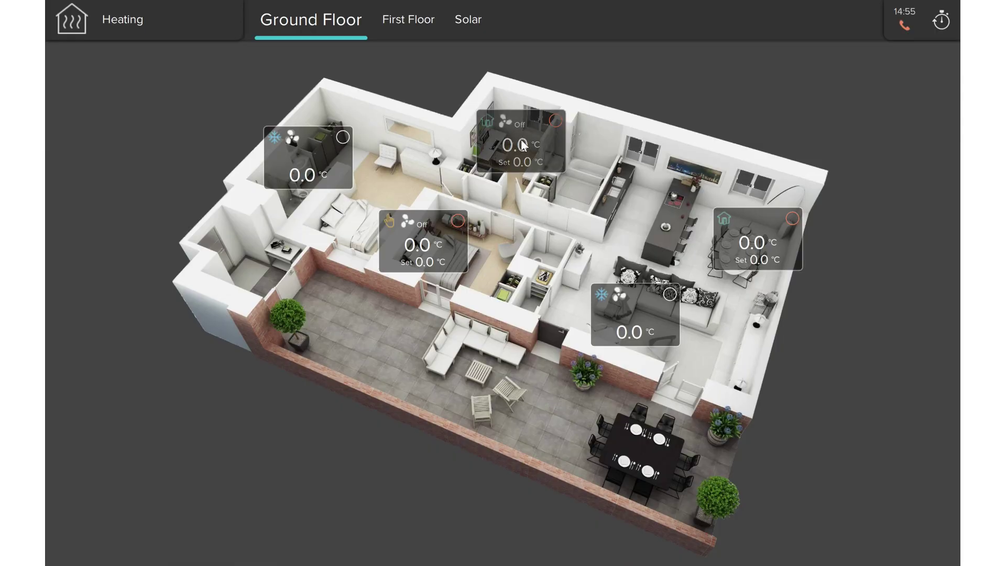
Cycle the Living Room through Comfort and Night to Standby mode and close its panel
{"action": "left_click", "coordinate": [565, 276]}
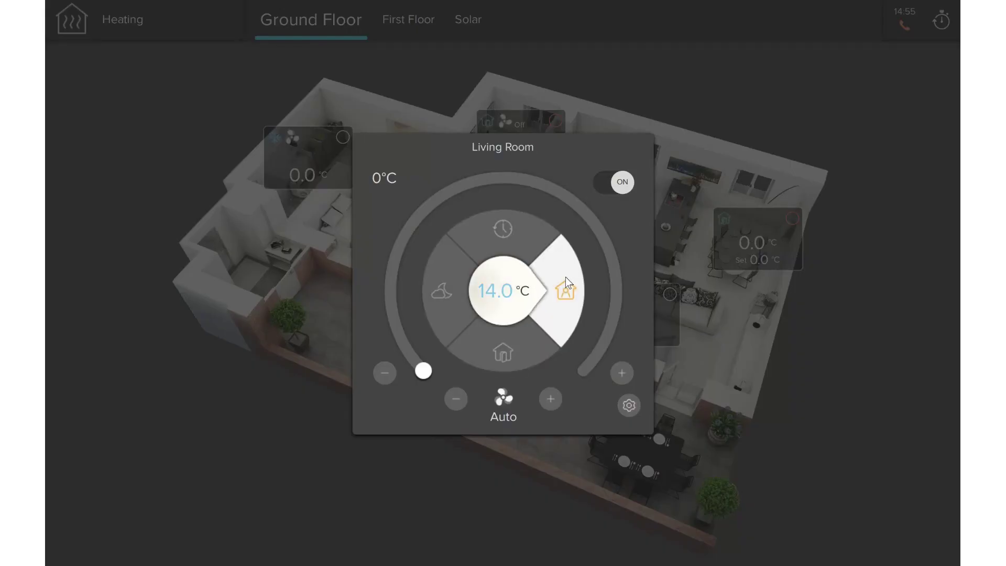
{"action": "left_click", "coordinate": [425, 289]}
{"action": "left_click", "coordinate": [511, 347]}
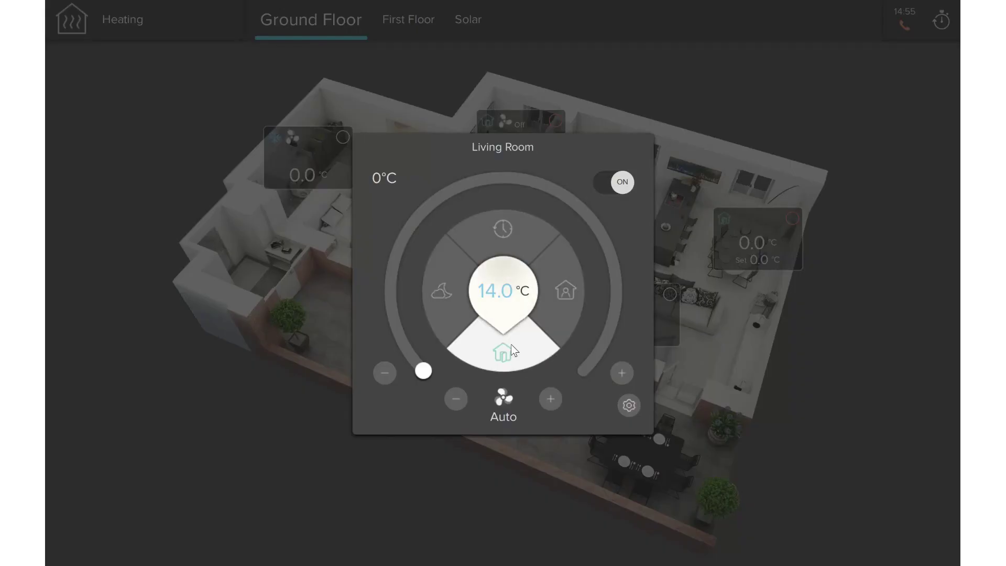
{"action": "left_click", "coordinate": [768, 135]}
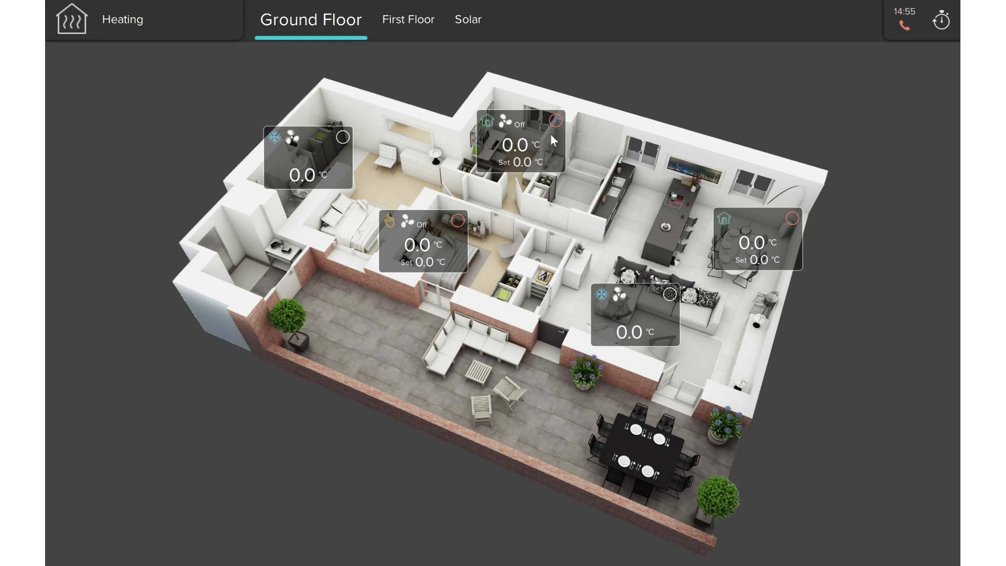
Raise the Kitchen fan speed from Auto through Off, 1 and 2 to 3
{"action": "left_click", "coordinate": [421, 235]}
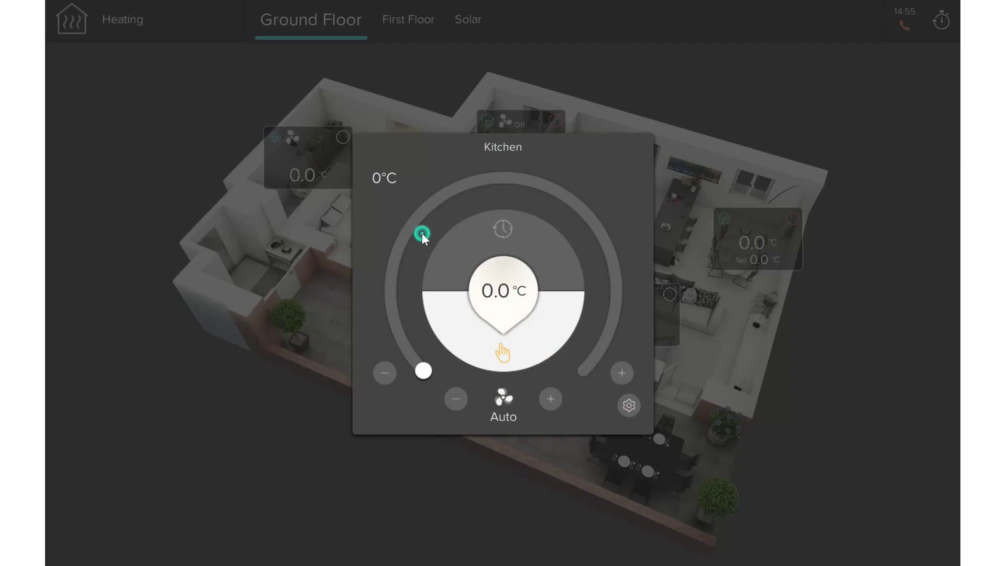
{"action": "left_click", "coordinate": [548, 401]}
{"action": "left_click", "coordinate": [548, 401]}
{"action": "left_click", "coordinate": [548, 401]}
{"action": "left_click", "coordinate": [548, 401]}
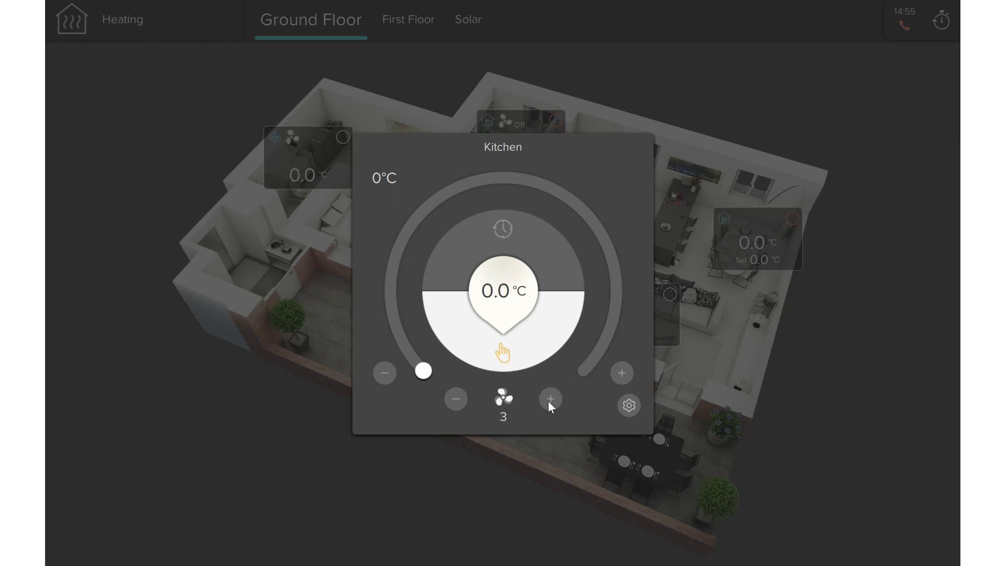
Add Kitchen Sunday setpoints of 21.5 °C at 05 and 22.5 °C at 06 and save
{"action": "left_click", "coordinate": [628, 406]}
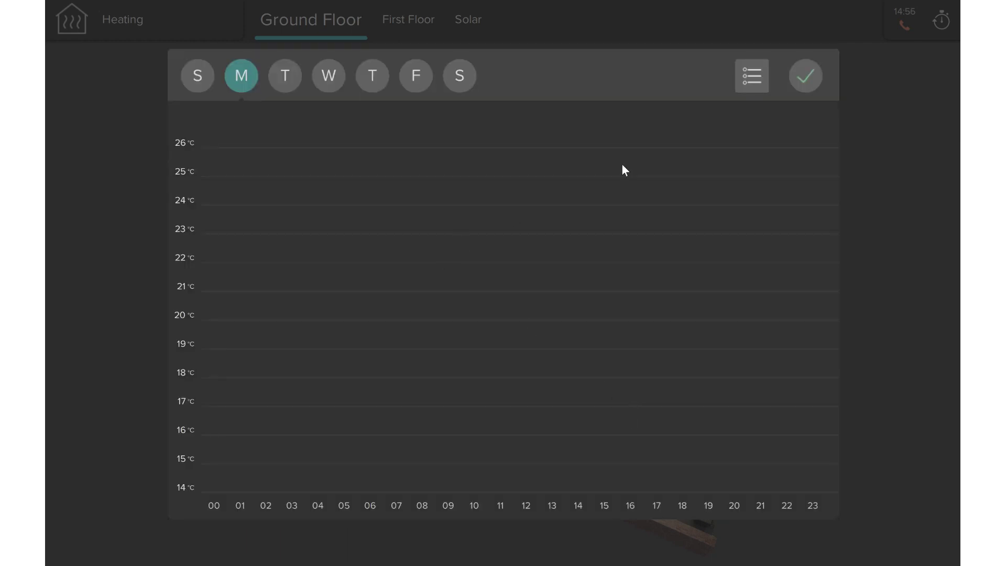
{"action": "left_click", "coordinate": [208, 77]}
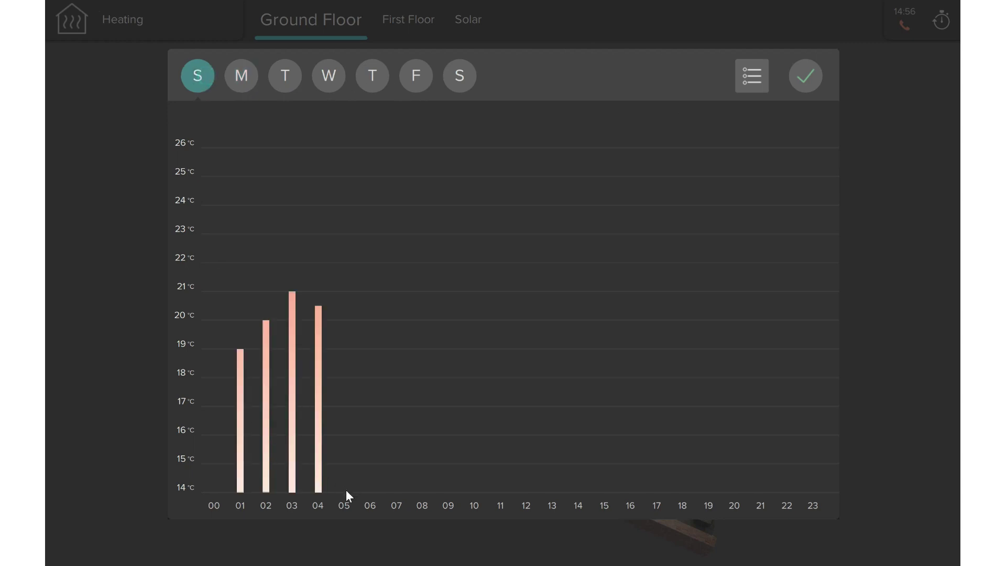
{"action": "left_click_drag", "start_coordinate": [346, 492], "coordinate": [342, 276]}
{"action": "left_click_drag", "start_coordinate": [385, 425], "coordinate": [385, 239]}
{"action": "left_click", "coordinate": [815, 80]}
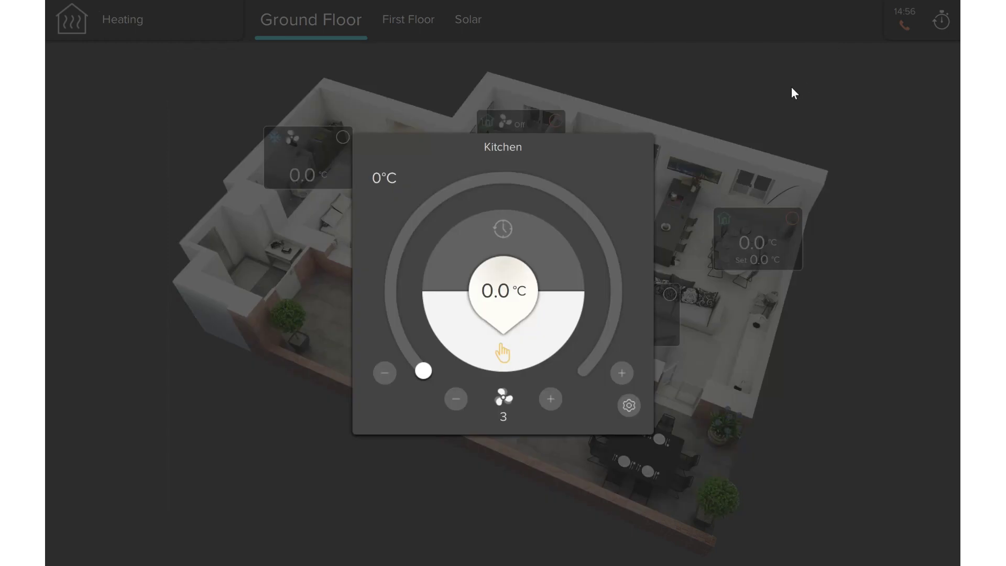
Add a Comfort period from about 03:30 and a Night period to 17:00 to Living Room's Monday schedule
{"action": "left_click", "coordinate": [520, 135]}
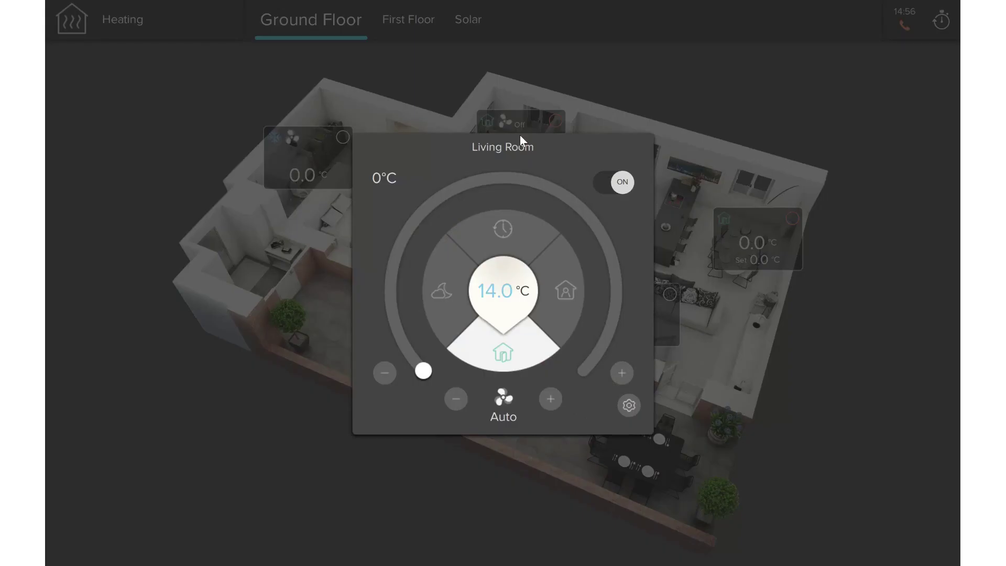
{"action": "left_click", "coordinate": [628, 405]}
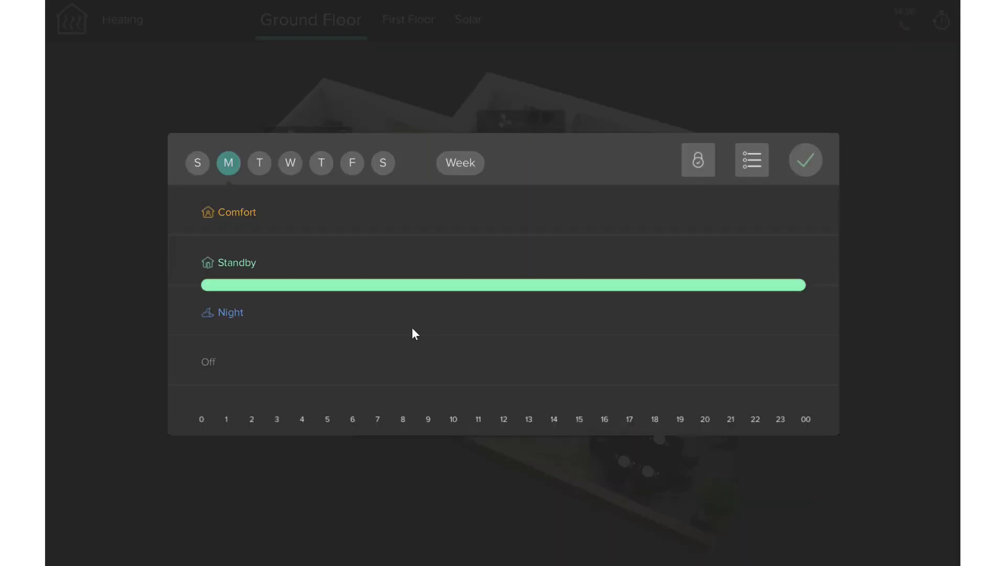
{"action": "left_click", "coordinate": [295, 231]}
{"action": "left_click", "coordinate": [698, 160]}
{"action": "left_click_drag", "start_coordinate": [292, 232], "coordinate": [463, 230]}
{"action": "left_click_drag", "start_coordinate": [413, 335], "coordinate": [614, 327]}
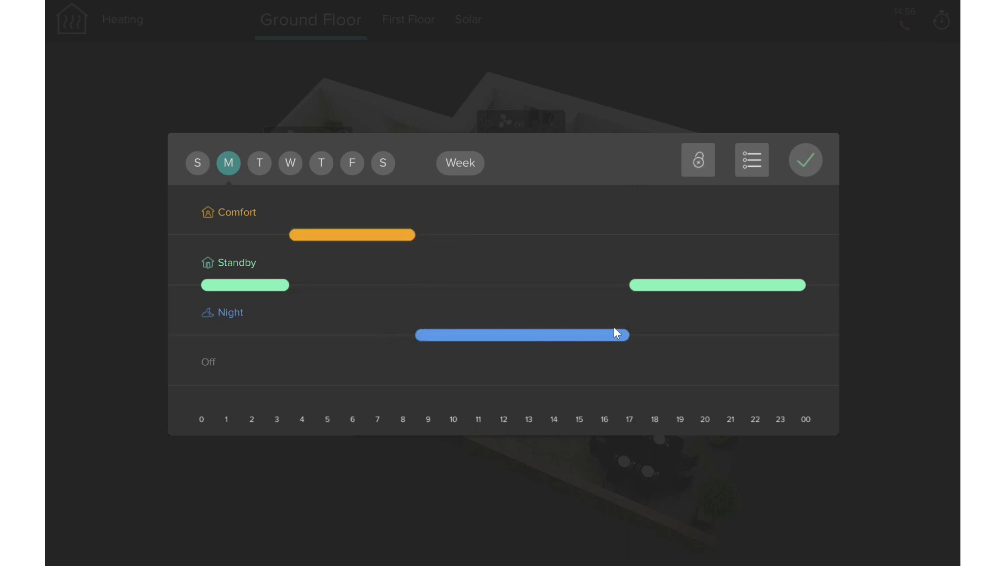
{"action": "left_click", "coordinate": [807, 160]}
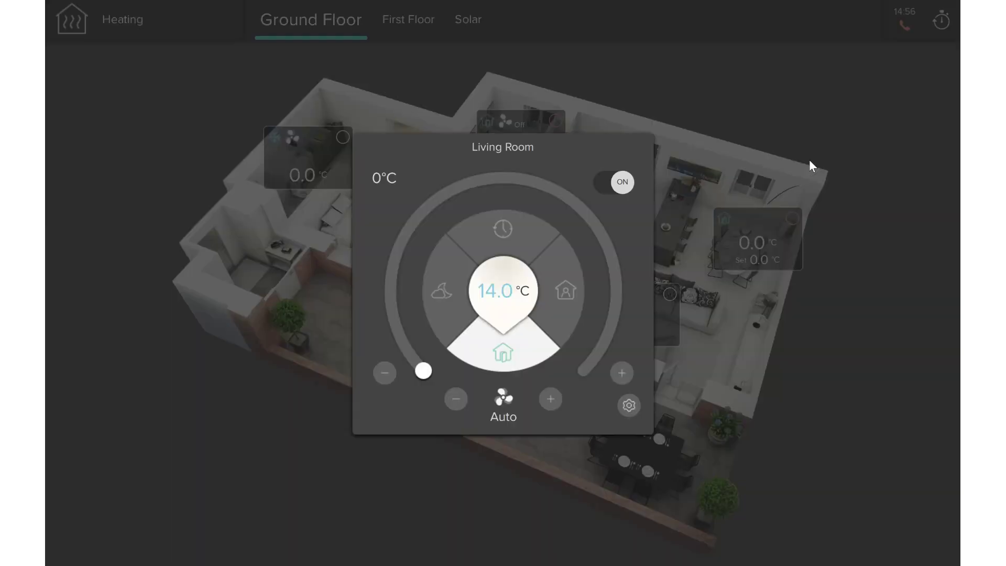
Close the Living Room panel and place a Thermo comfort widget at the First Floor plan's top-left
{"action": "left_click", "coordinate": [740, 138]}
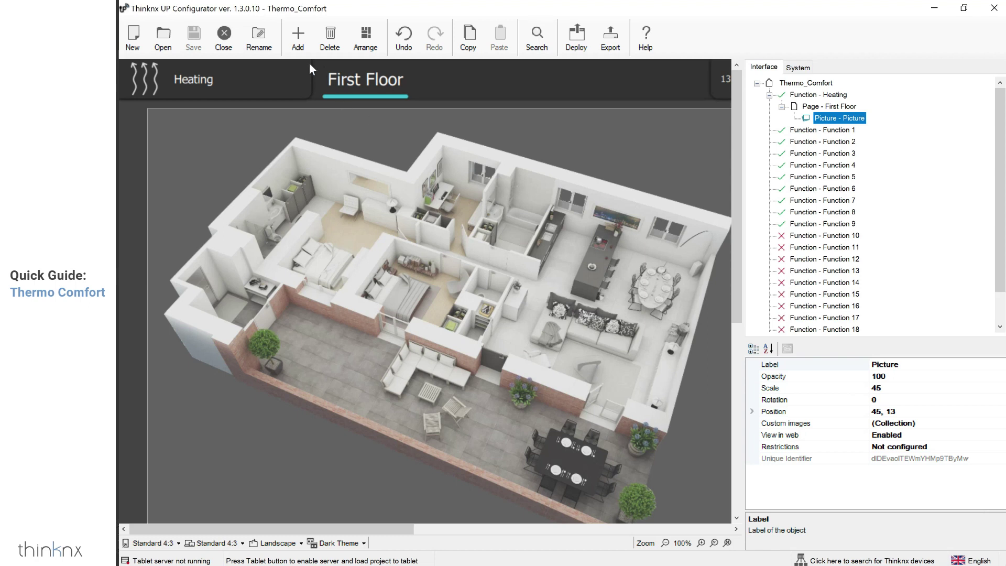
{"action": "left_click", "coordinate": [298, 37]}
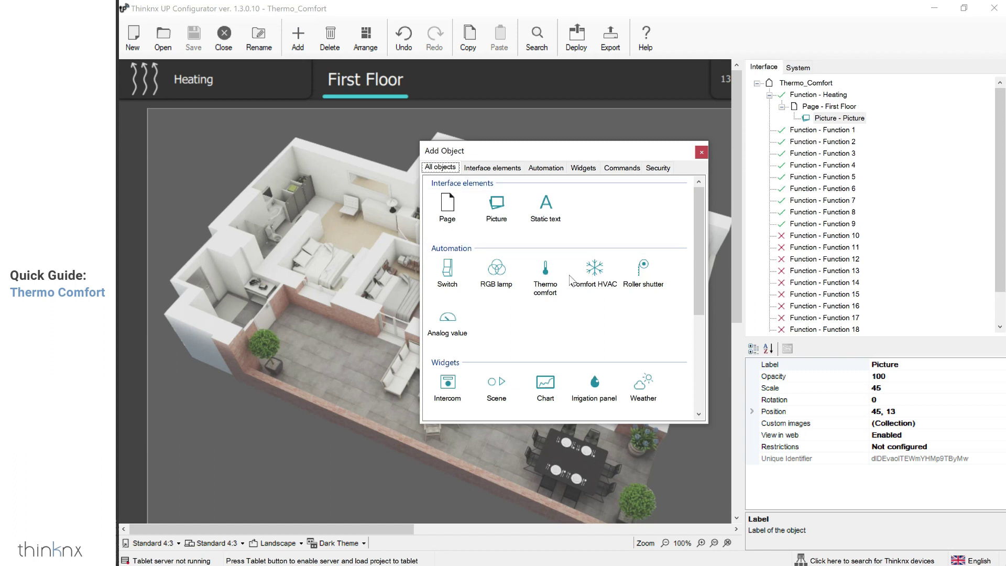
{"action": "left_click", "coordinate": [544, 273]}
{"action": "left_click_drag", "start_coordinate": [542, 275], "coordinate": [194, 155]}
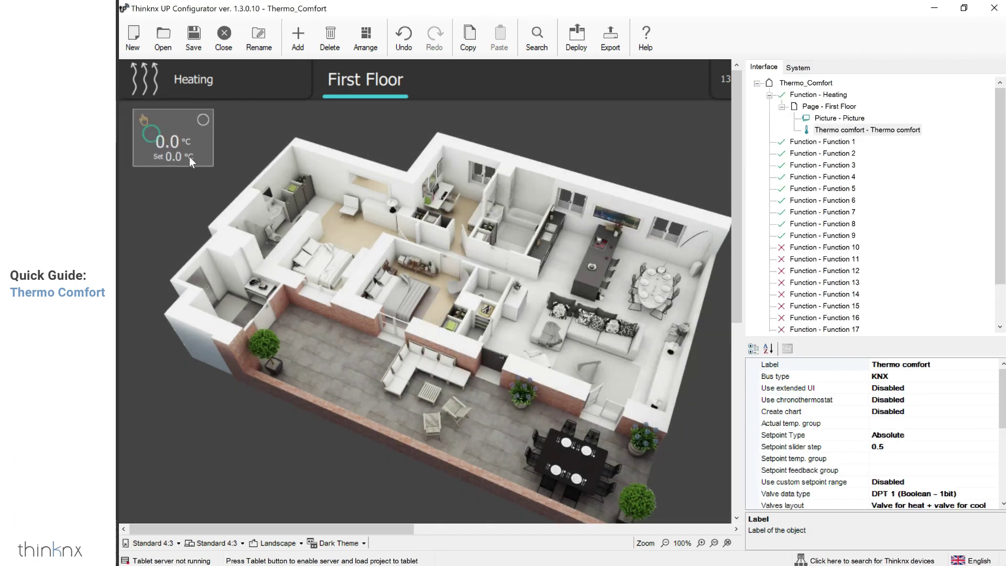
Label the Thermo comfort widget 'Reception'
{"action": "left_click", "coordinate": [953, 370]}
{"action": "type", "text": "Reception"}
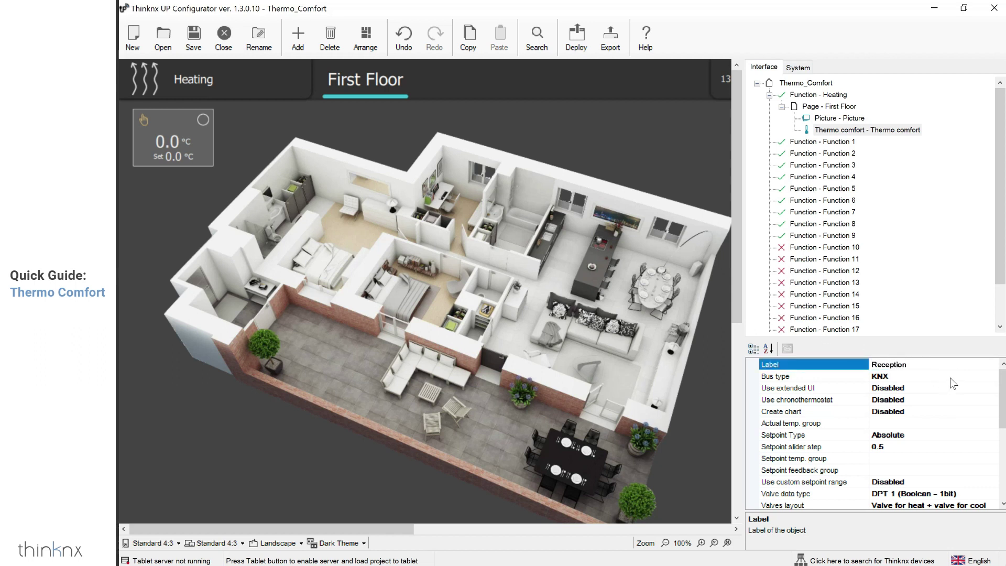
{"action": "left_click", "coordinate": [953, 377]}
Keep KNX as the bus type and leave Use extended UI Disabled
{"action": "left_click", "coordinate": [992, 376]}
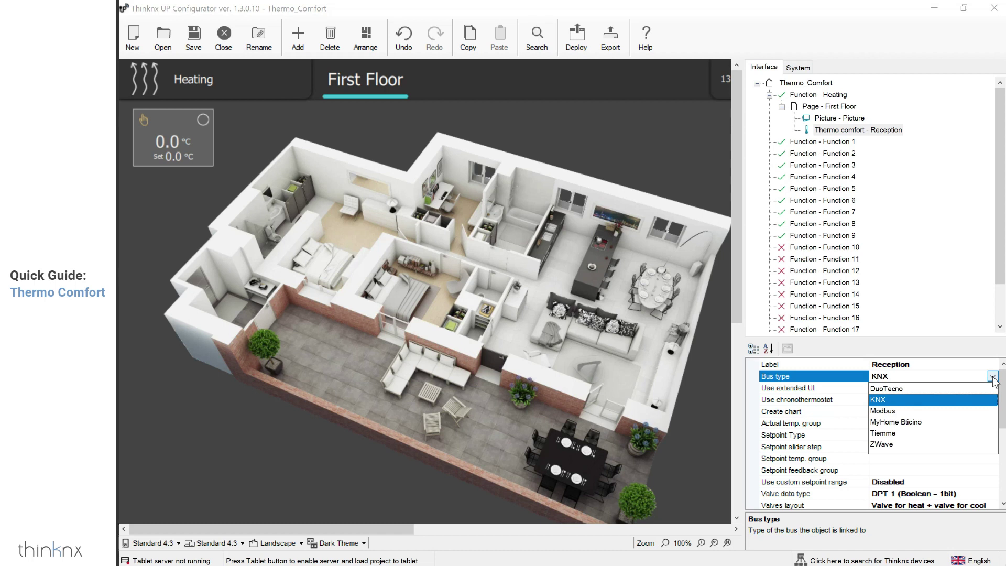
{"action": "left_click", "coordinate": [993, 377]}
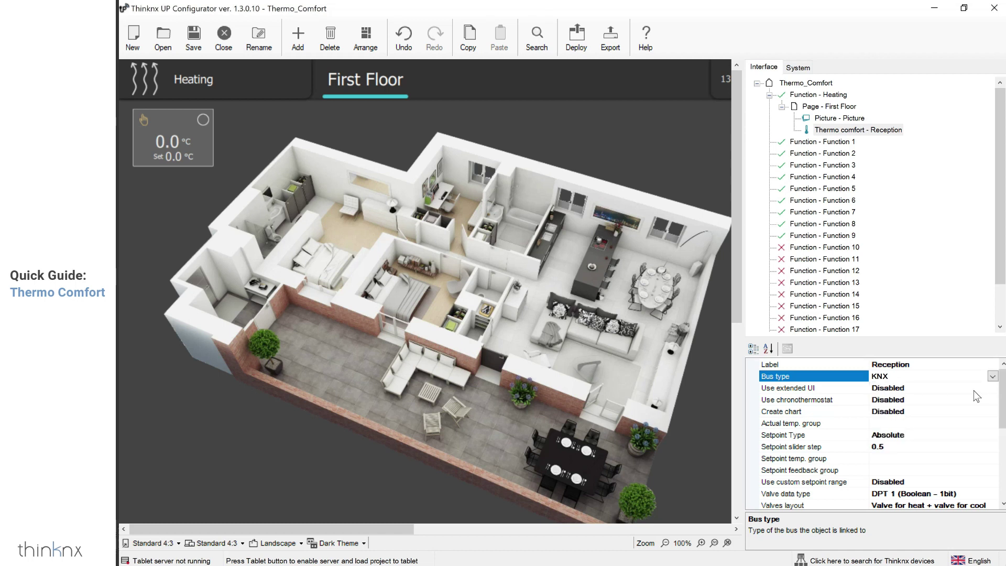
{"action": "left_click", "coordinate": [977, 389]}
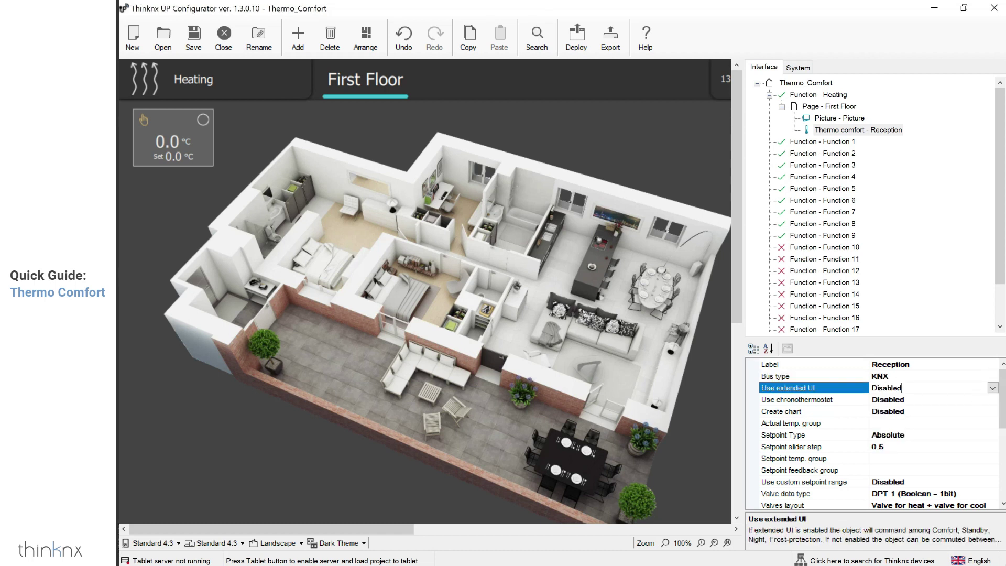
{"action": "left_click", "coordinate": [992, 388]}
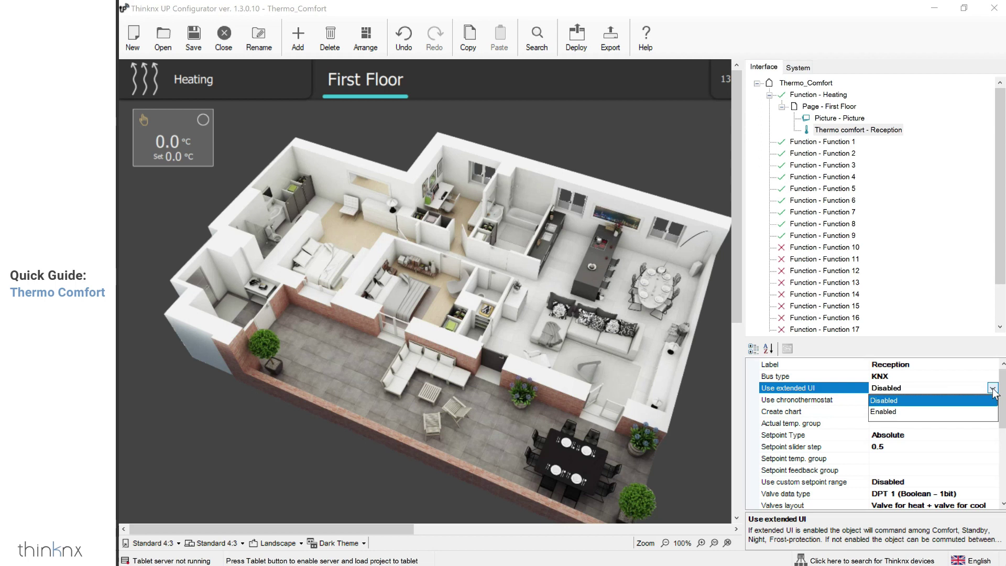
{"action": "left_click", "coordinate": [993, 389]}
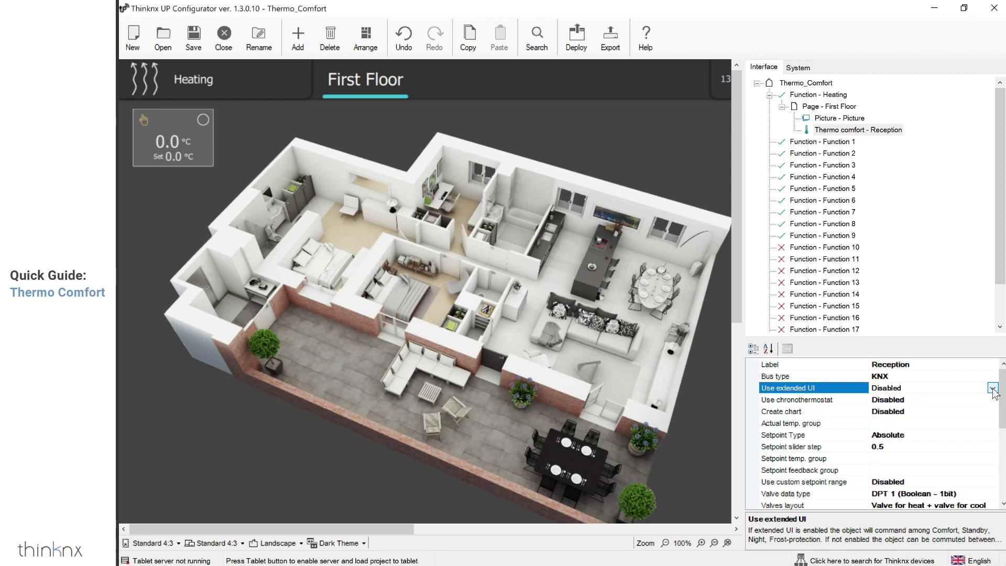
{"action": "left_click", "coordinate": [943, 401]}
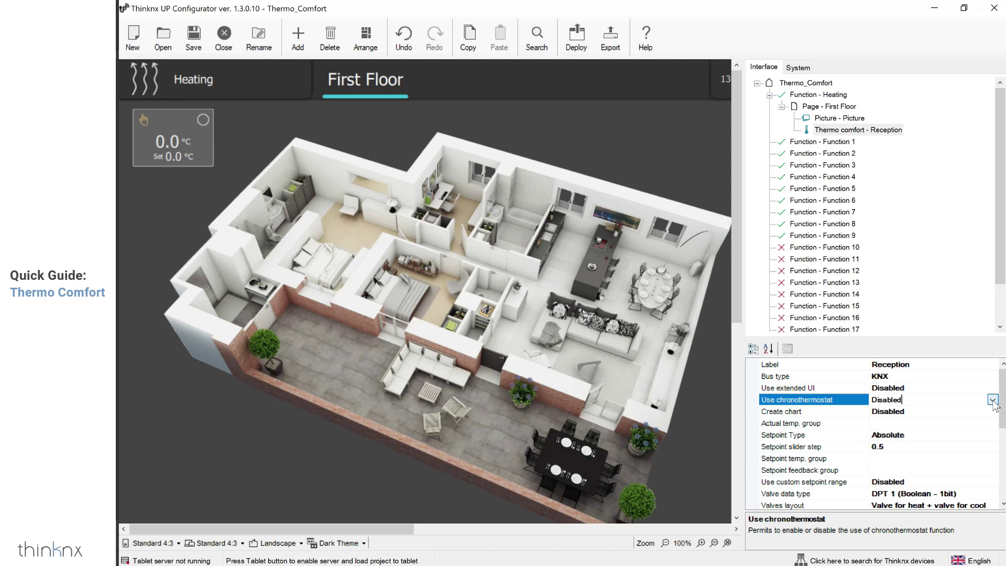
Add a Chronothermostat under Internal services in the System tree
{"action": "left_click", "coordinate": [799, 72]}
{"action": "left_click", "coordinate": [789, 83]}
{"action": "right_click", "coordinate": [788, 84]}
{"action": "left_click", "coordinate": [830, 92]}
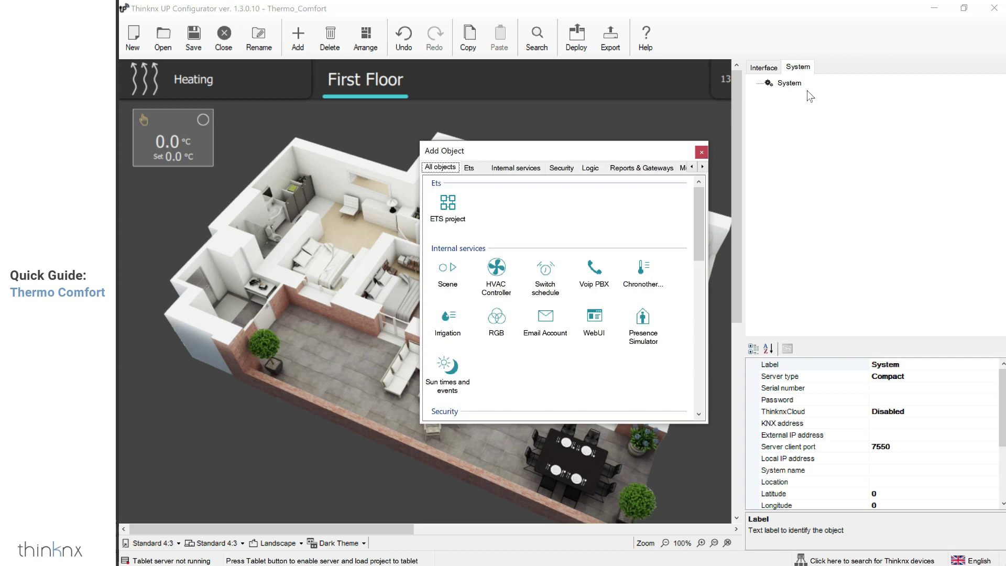
{"action": "left_click", "coordinate": [644, 271]}
{"action": "double_click", "coordinate": [644, 269]}
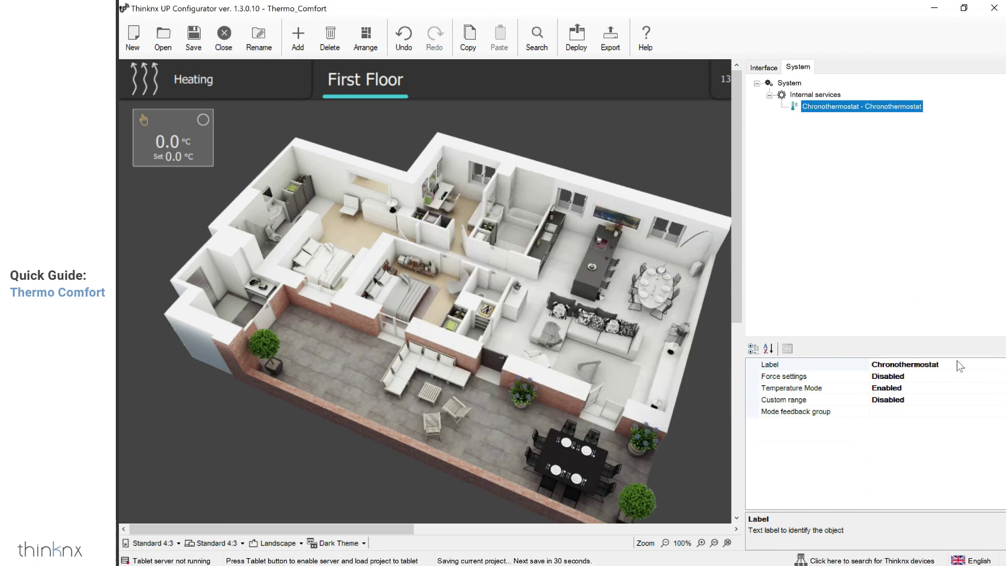
Rename the chronothermostat to 'Chronothermostat Reception', leaving Force settings unchanged
{"action": "left_click", "coordinate": [953, 365]}
{"action": "key", "text": "ctrl+a"}
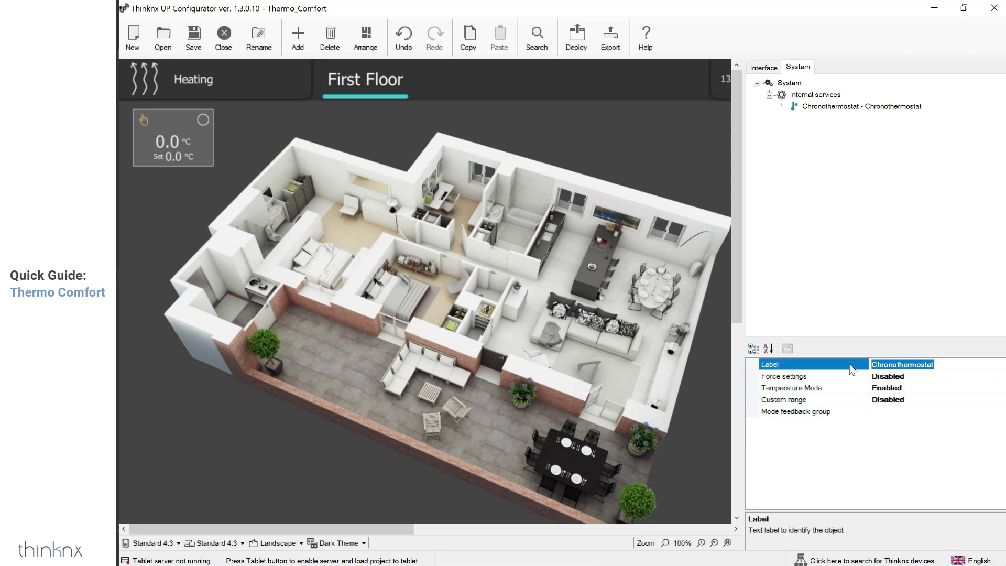
{"action": "key", "text": "End"}
{"action": "type", "text": "Recep"}
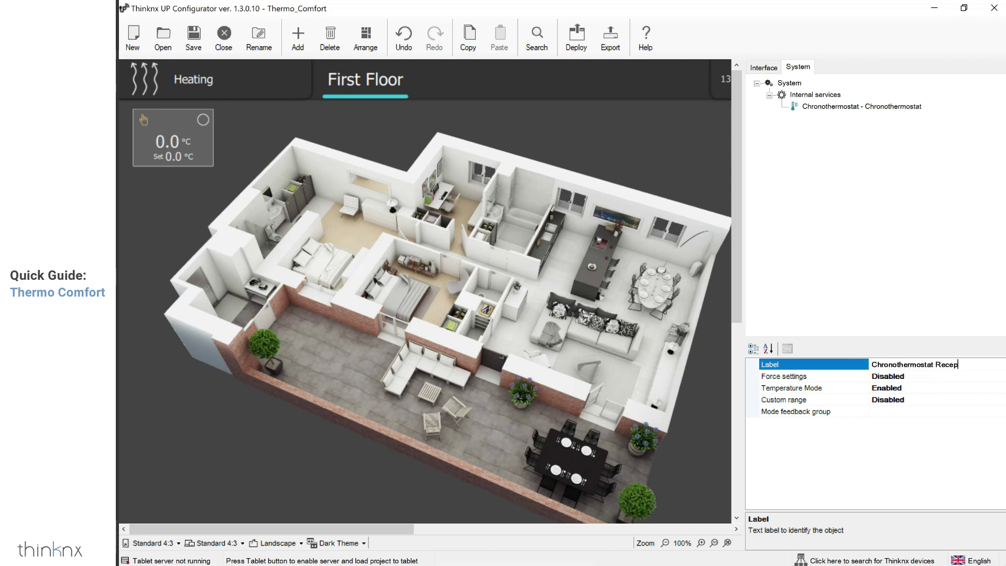
{"action": "type", "text": "tion"}
{"action": "left_click", "coordinate": [926, 375]}
{"action": "left_click", "coordinate": [1001, 376]}
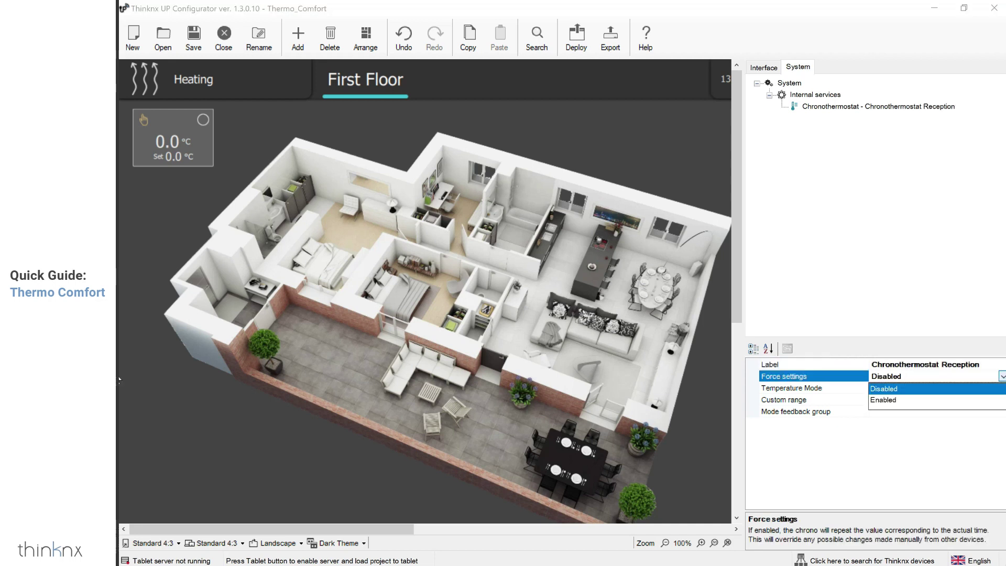
{"action": "key", "text": "Escape"}
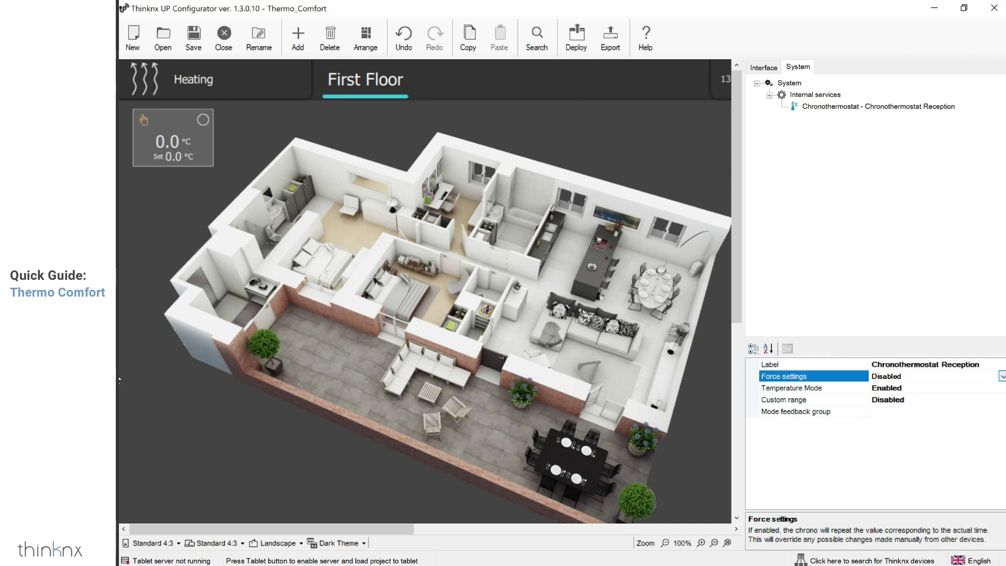
Keep Temperature Mode enabled and set Custom range and Seasonal ranges to Enabled
{"action": "left_click", "coordinate": [945, 389]}
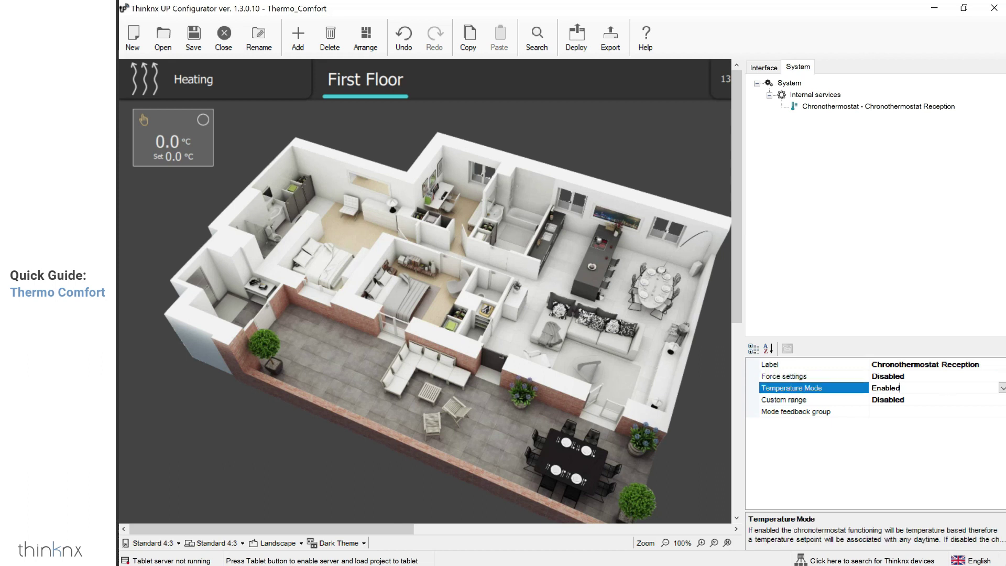
{"action": "left_click", "coordinate": [1002, 388]}
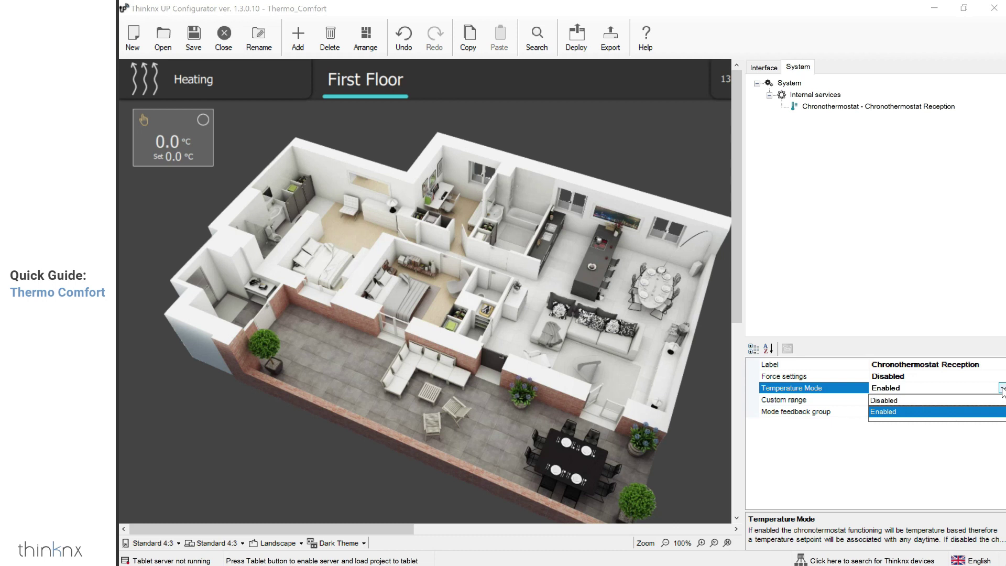
{"action": "left_click", "coordinate": [1002, 388]}
{"action": "left_click", "coordinate": [1002, 400]}
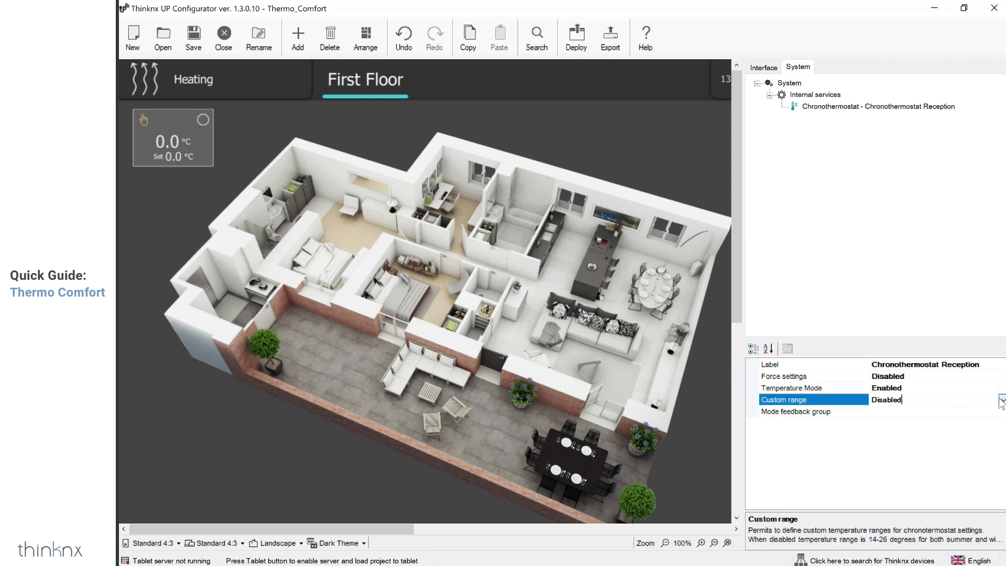
{"action": "left_click", "coordinate": [1002, 401]}
{"action": "left_click", "coordinate": [890, 422]}
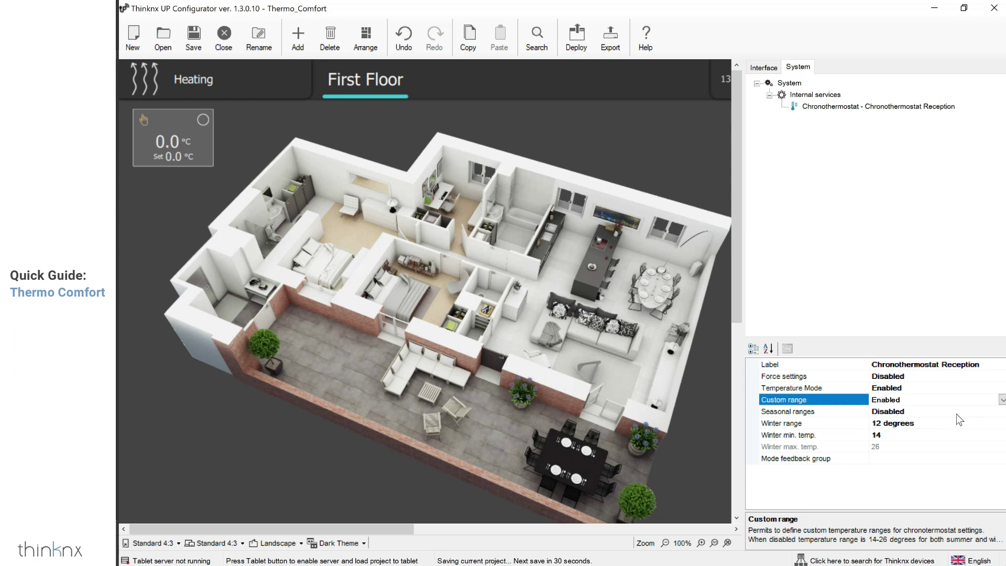
{"action": "left_click", "coordinate": [1001, 412]}
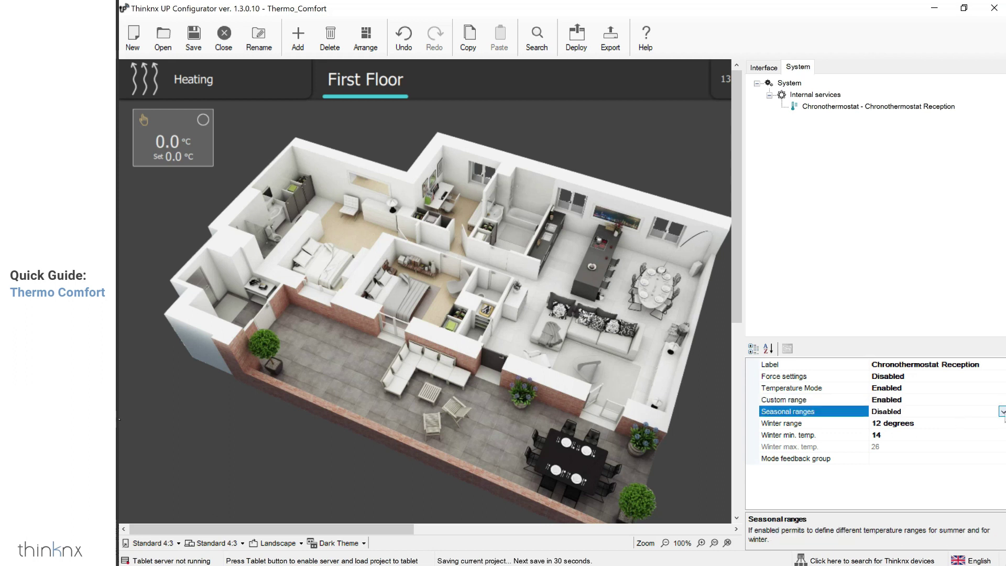
{"action": "left_click", "coordinate": [1002, 411]}
{"action": "left_click", "coordinate": [911, 430]}
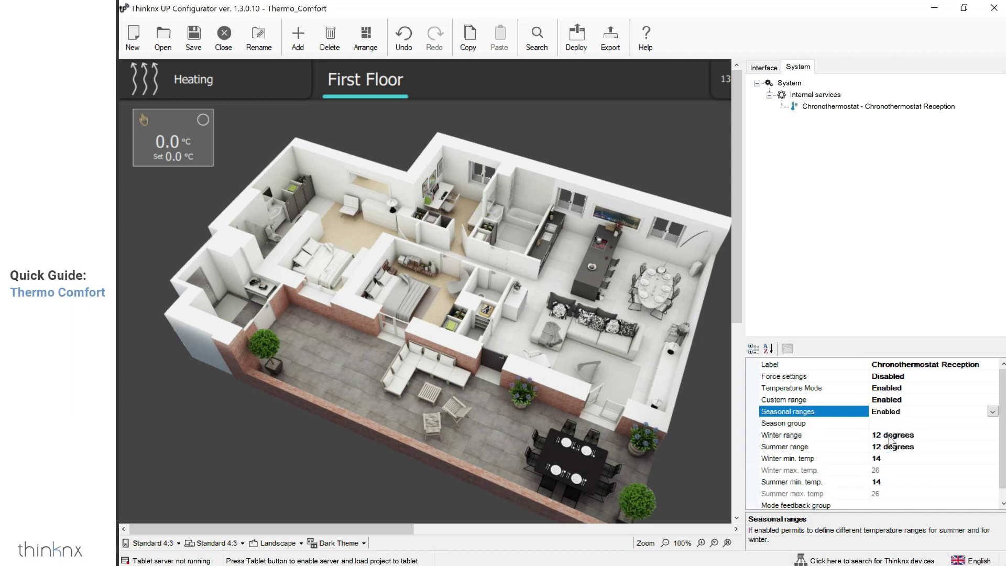
{"action": "scroll", "coordinate": [1001, 435], "scroll_direction": "down", "scroll_amount": 1}
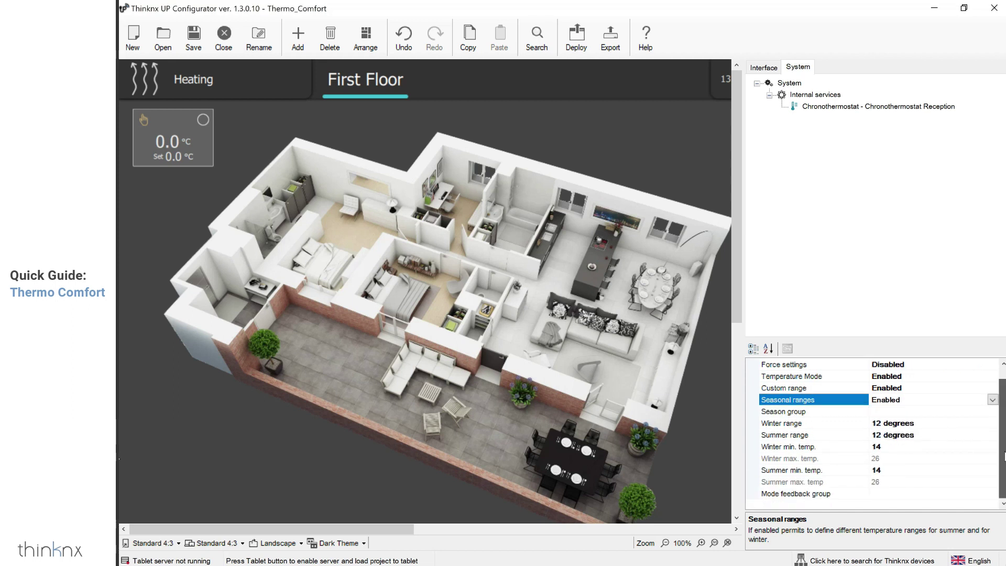
{"action": "left_click", "coordinate": [893, 495]}
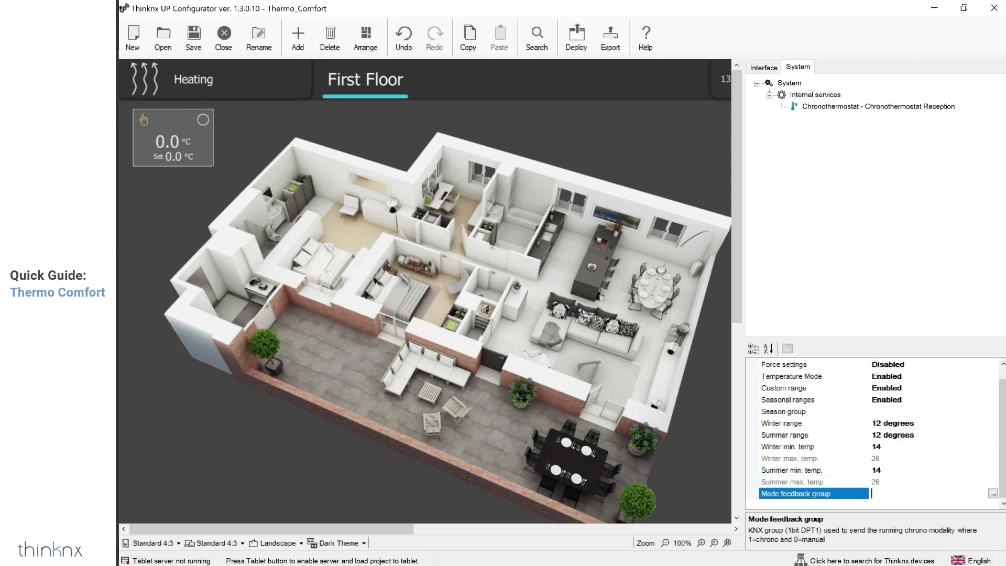
Enable Use chronothermostat on the Reception widget and link it to Chronothermostat Reception
{"action": "left_click", "coordinate": [166, 139]}
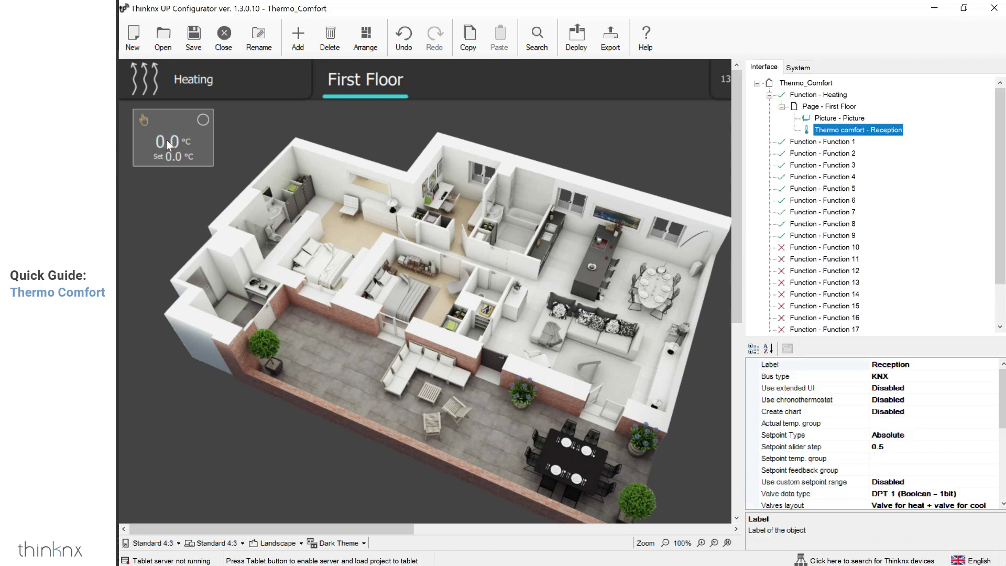
{"action": "left_click", "coordinate": [933, 399]}
{"action": "left_click", "coordinate": [991, 400]}
{"action": "left_click", "coordinate": [893, 423]}
{"action": "left_click", "coordinate": [905, 412]}
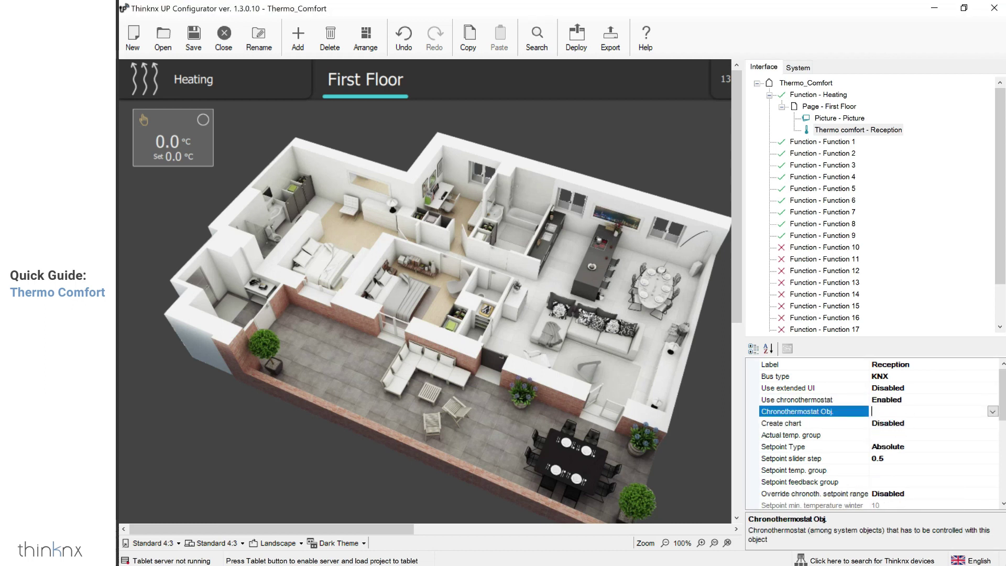
{"action": "left_click", "coordinate": [992, 412]}
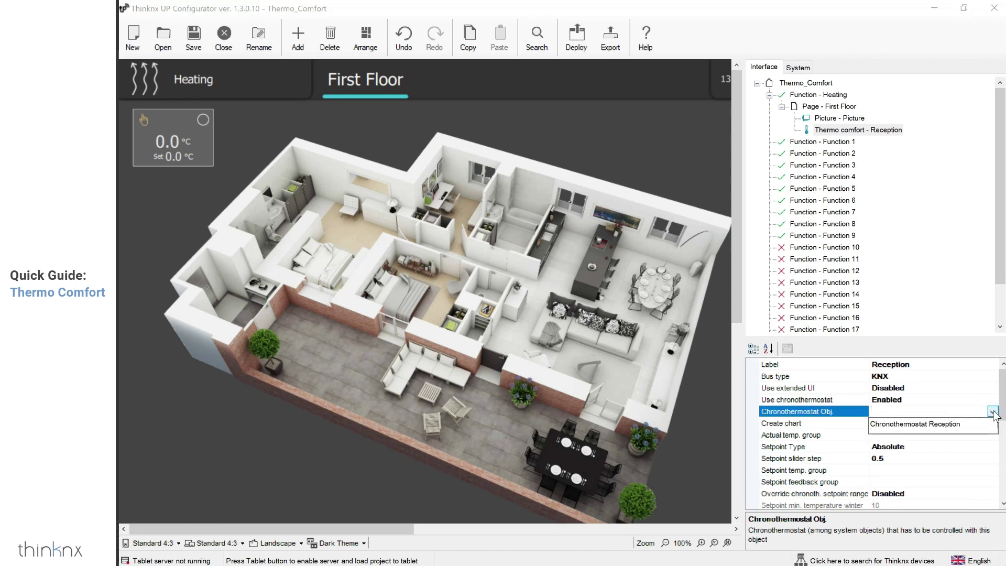
{"action": "left_click", "coordinate": [950, 423]}
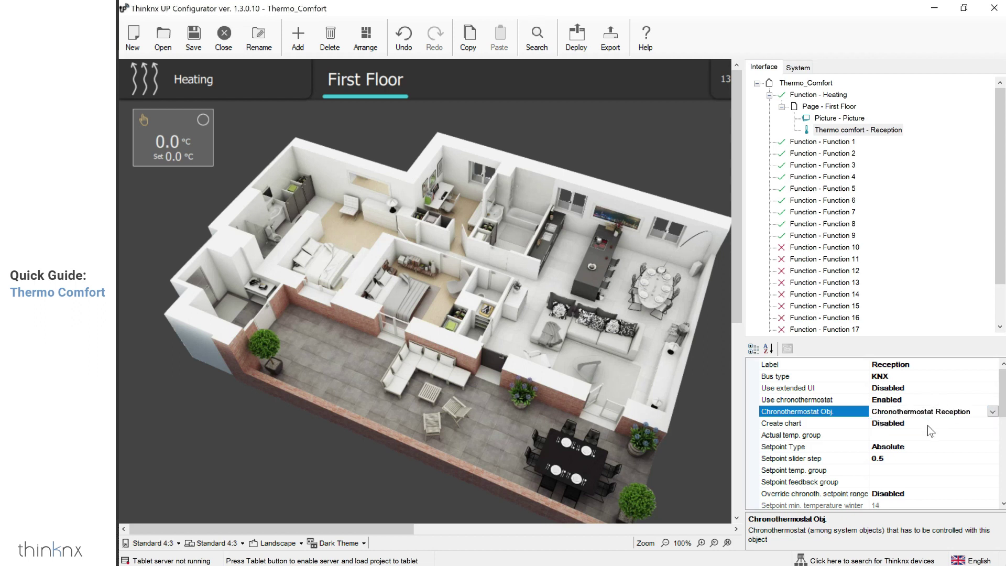
Leave Create chart set to Disabled on the Reception widget
{"action": "left_click", "coordinate": [950, 423]}
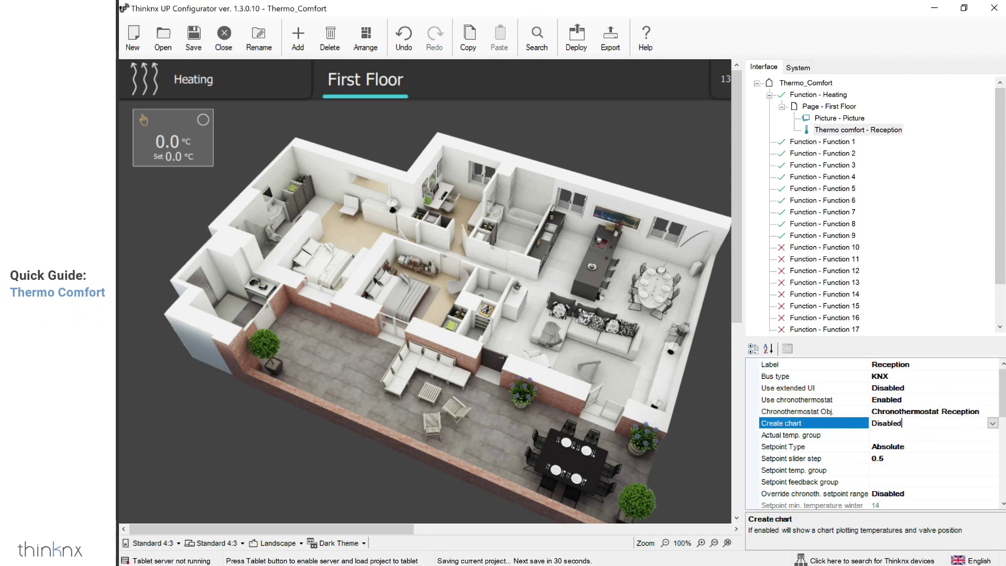
{"action": "left_click", "coordinate": [993, 423]}
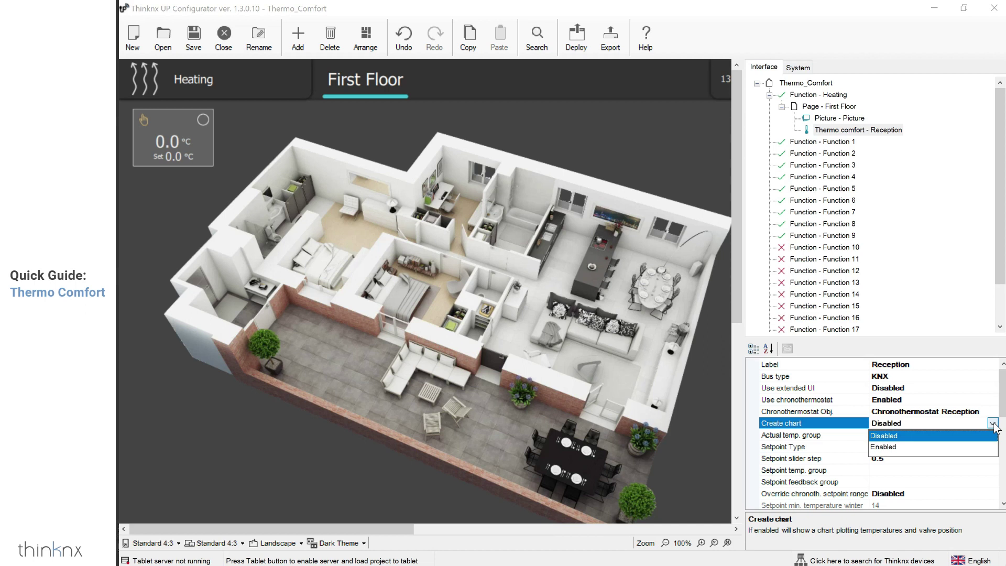
{"action": "left_click", "coordinate": [993, 424]}
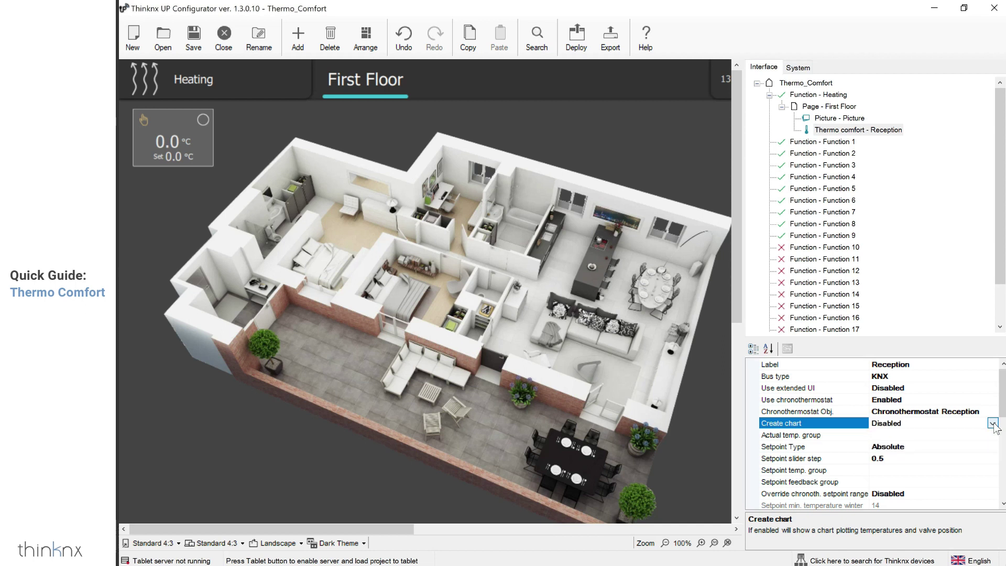
{"action": "left_click", "coordinate": [917, 433]}
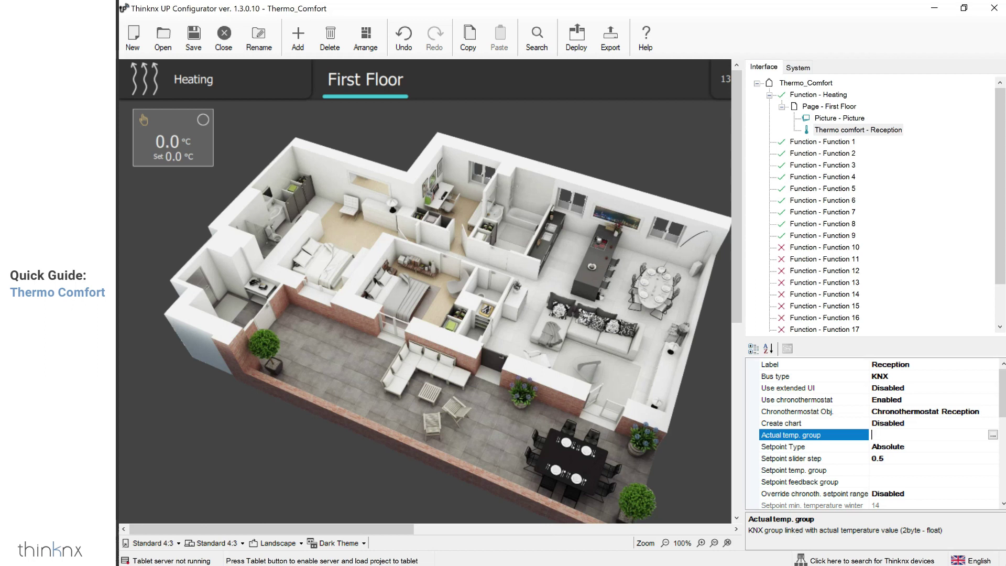
Set Actual temp. group to 0/0/1, keeping Absolute setpoint type and a 0.2 slider step
{"action": "type", "text": "0/0/1"}
{"action": "left_click", "coordinate": [939, 447]}
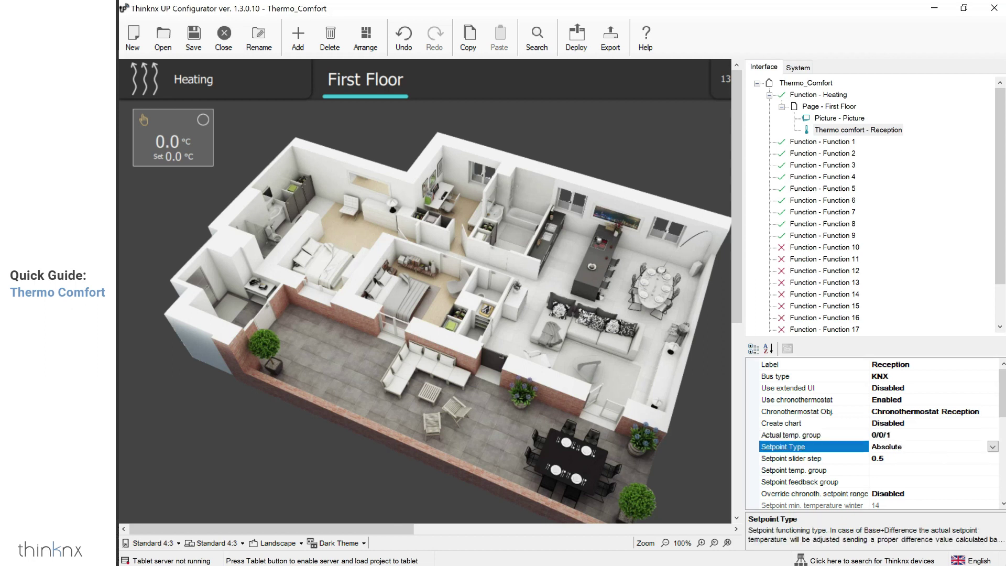
{"action": "left_click", "coordinate": [992, 447]}
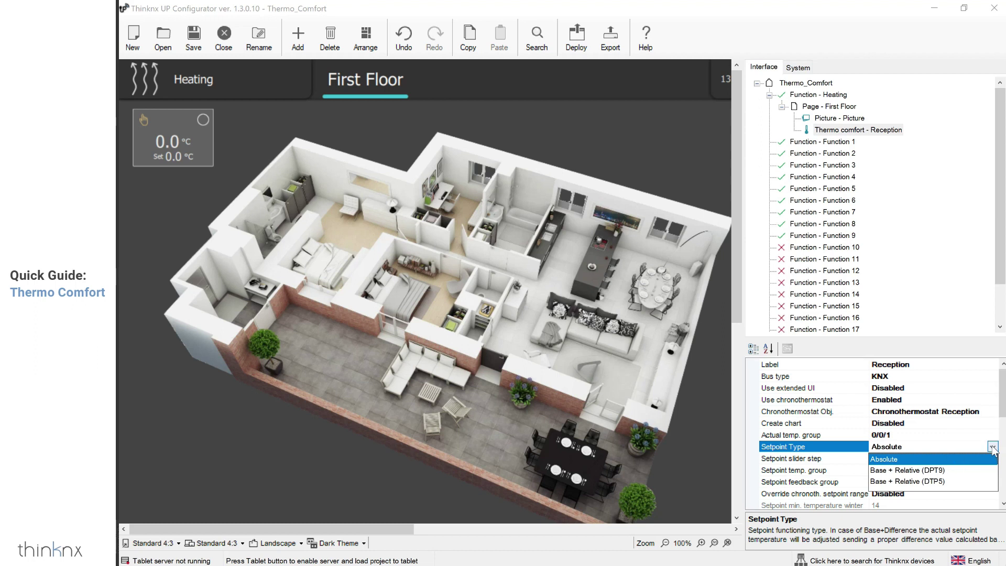
{"action": "left_click", "coordinate": [992, 446]}
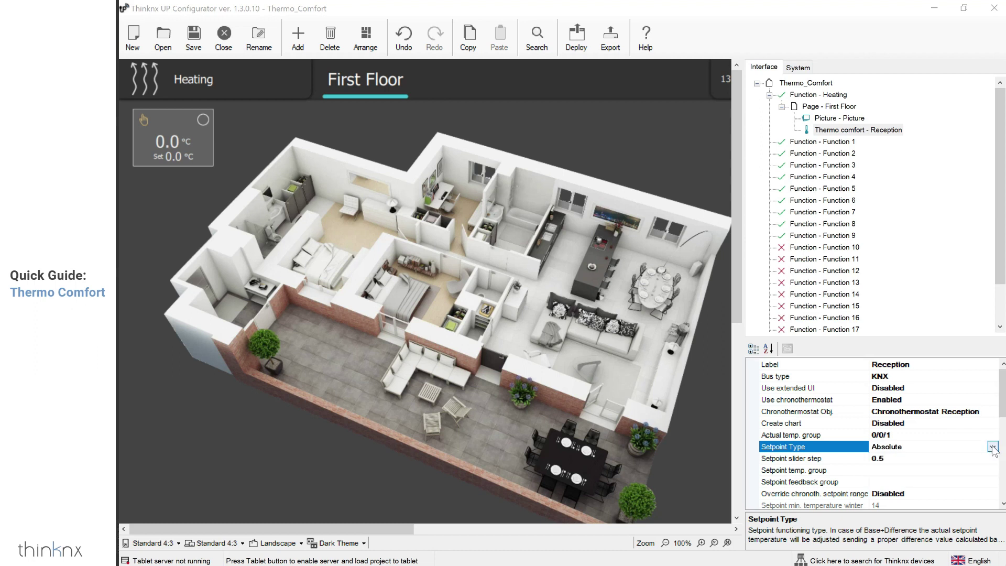
{"action": "left_click", "coordinate": [900, 460]}
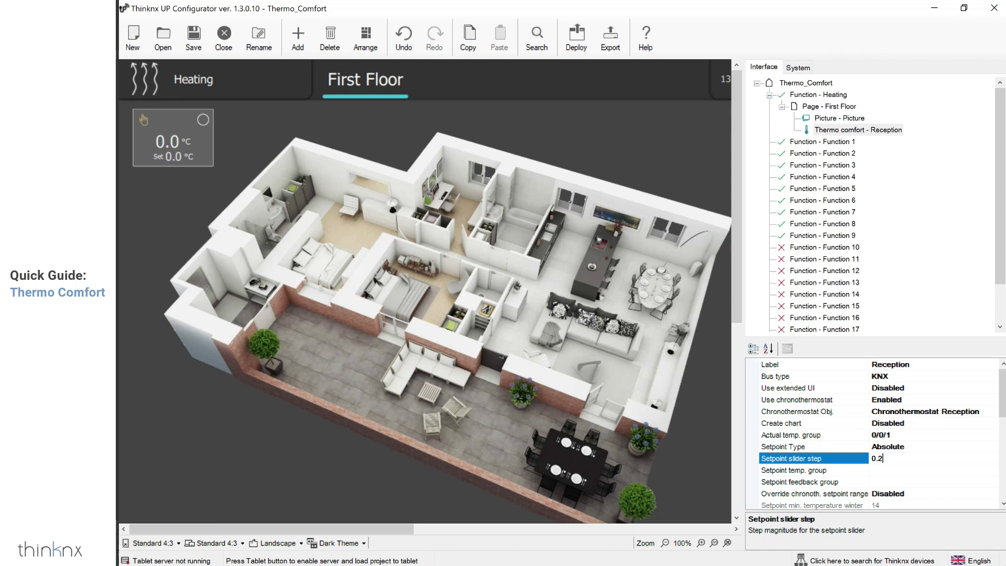
{"action": "left_click", "coordinate": [902, 471]}
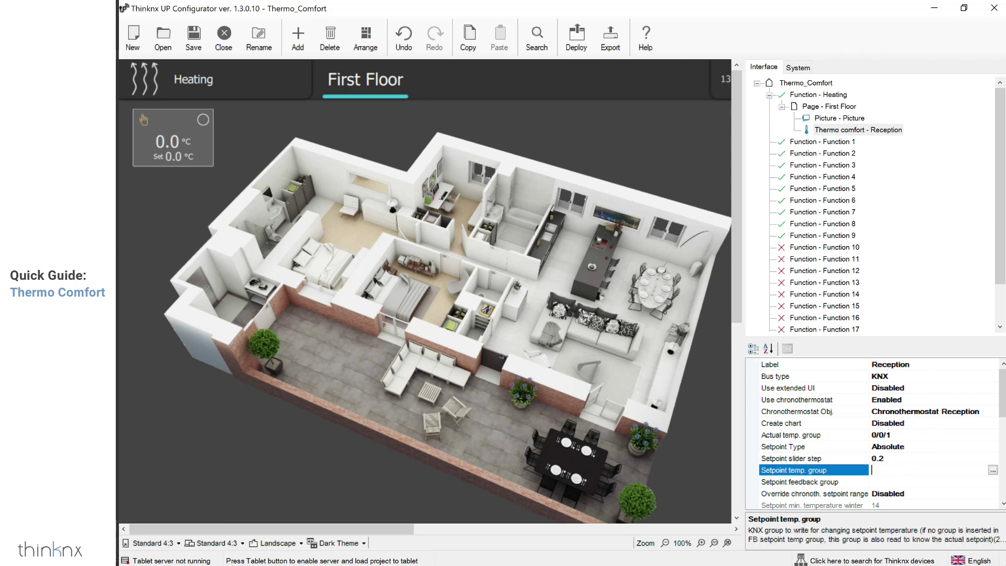
Enter 0/0/2 as the Setpoint temp. group and 0/0/3 as the Setpoint feedback group
{"action": "type", "text": "0/0/2"}
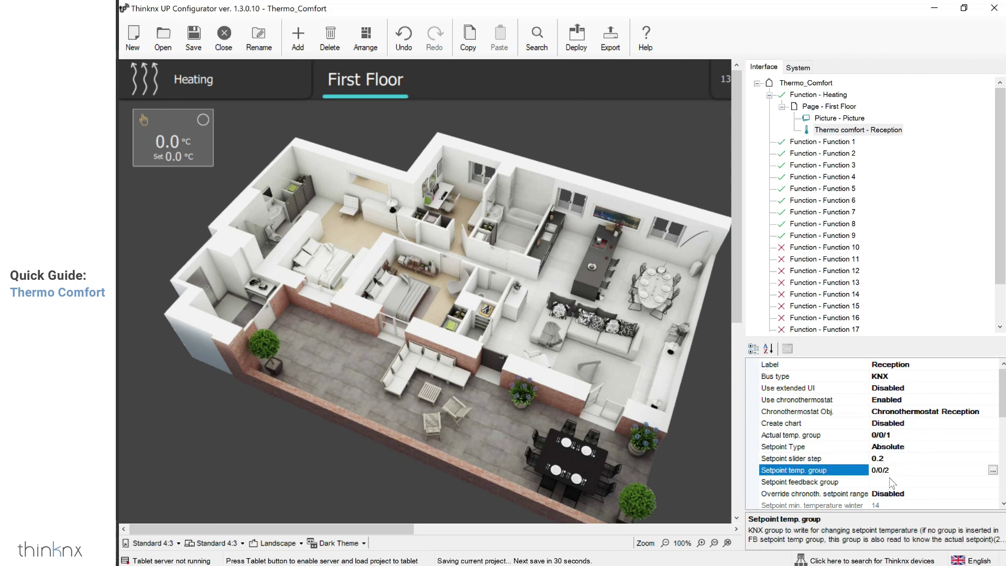
{"action": "left_click", "coordinate": [885, 485]}
{"action": "type", "text": "0/0/3"}
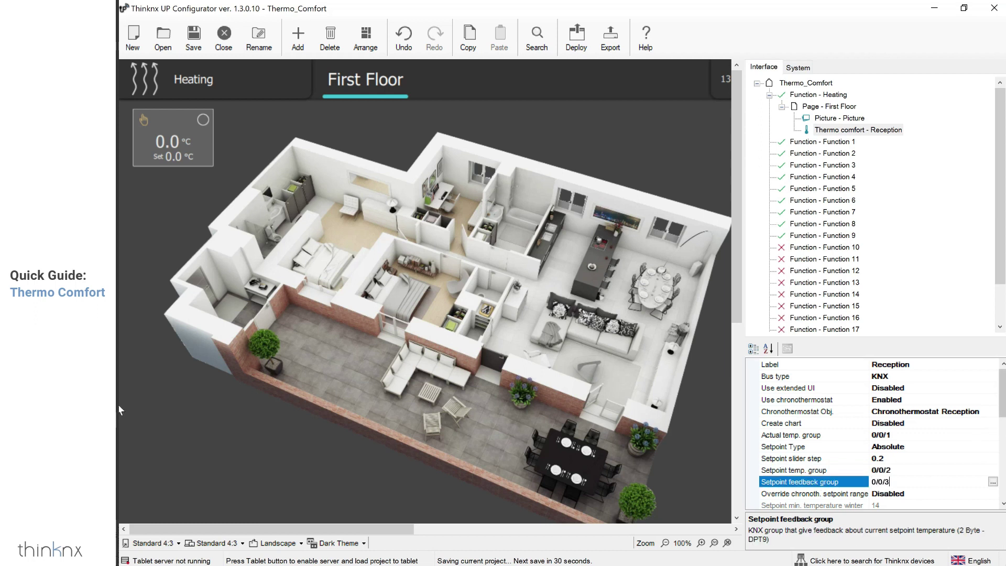
{"action": "scroll", "coordinate": [120, 414], "scroll_direction": "down", "scroll_amount": 2}
{"action": "scroll", "coordinate": [119, 429], "scroll_direction": "down", "scroll_amount": 1}
Enable Override chronoth. setpoint range, activating 14 minimums and 12-degree winter and summer ranges
{"action": "left_click", "coordinate": [814, 411]}
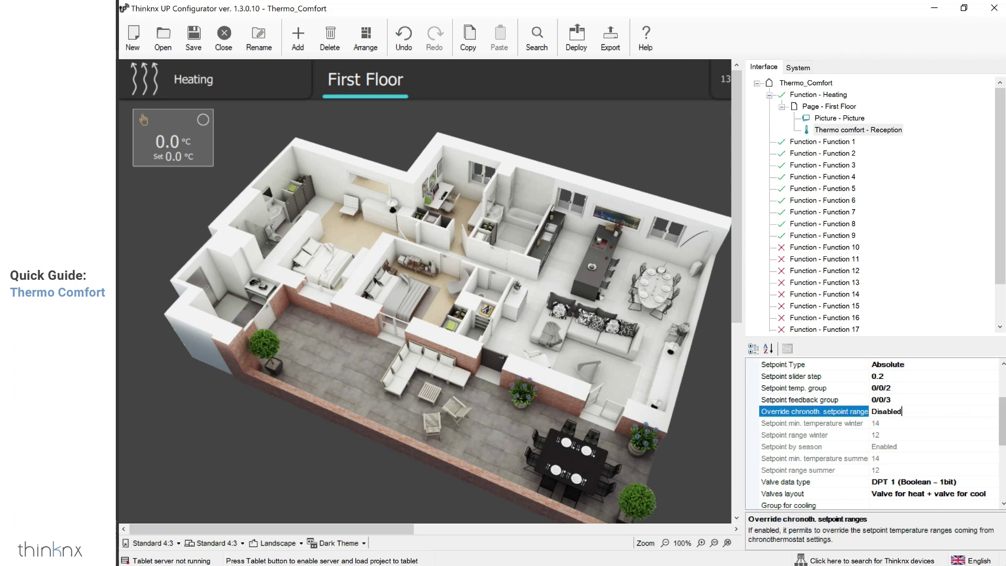
{"action": "left_click", "coordinate": [991, 411]}
{"action": "left_click", "coordinate": [879, 432]}
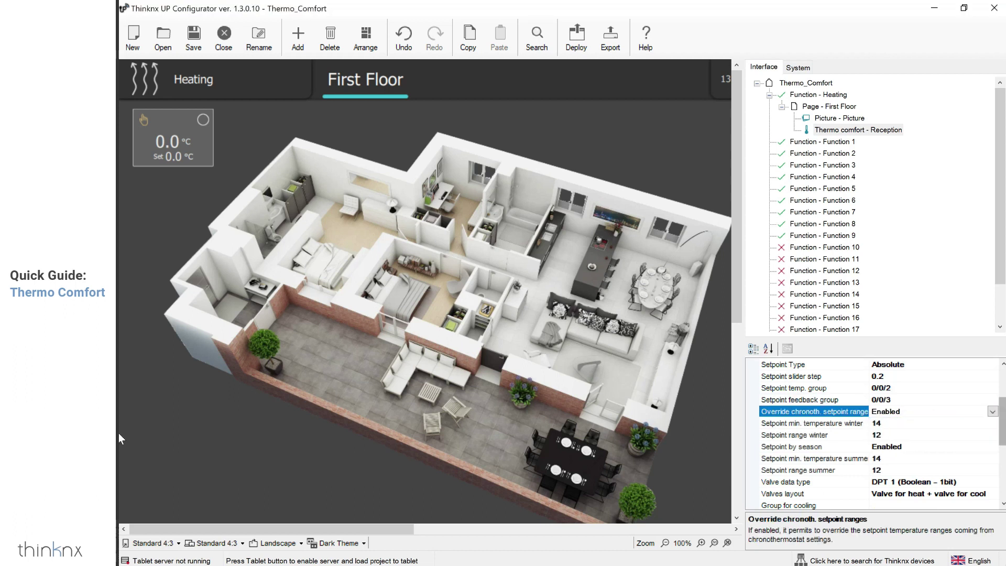
{"action": "scroll", "coordinate": [994, 438], "scroll_direction": "down", "scroll_amount": 2}
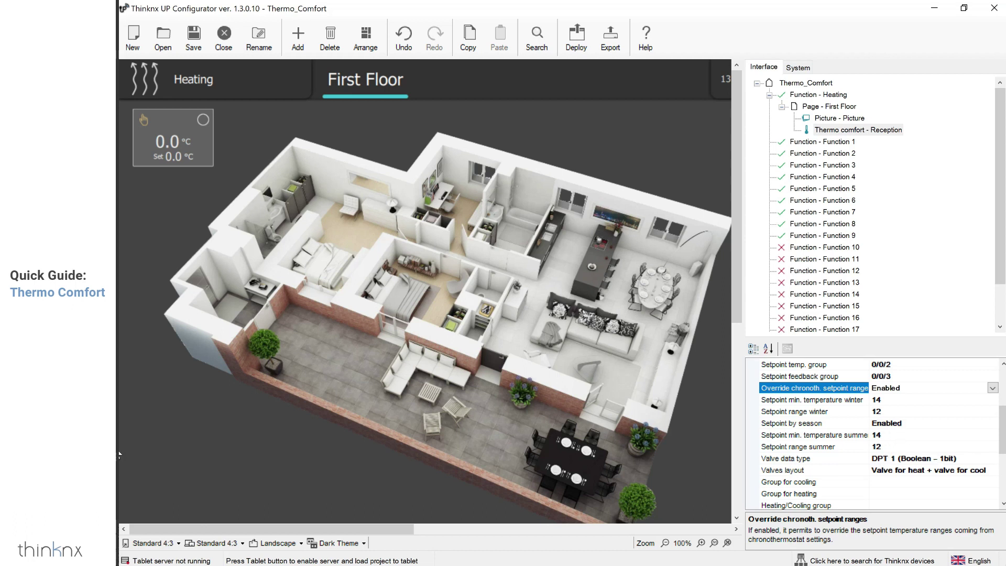
{"action": "scroll", "coordinate": [1001, 430], "scroll_direction": "down", "scroll_amount": 1}
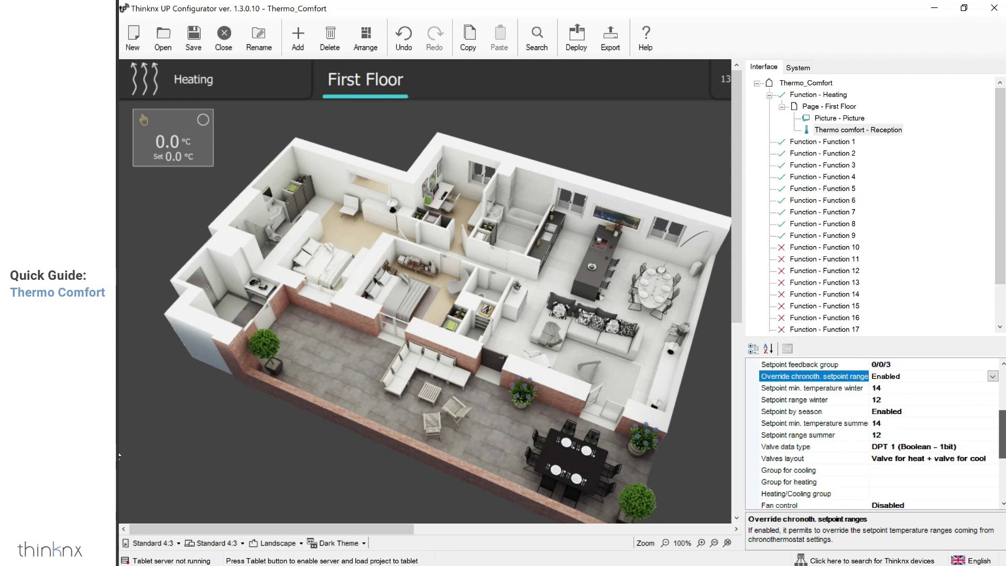
Keep DPT 1 as the valve data type with separate heating and cooling valves
{"action": "left_click", "coordinate": [961, 447]}
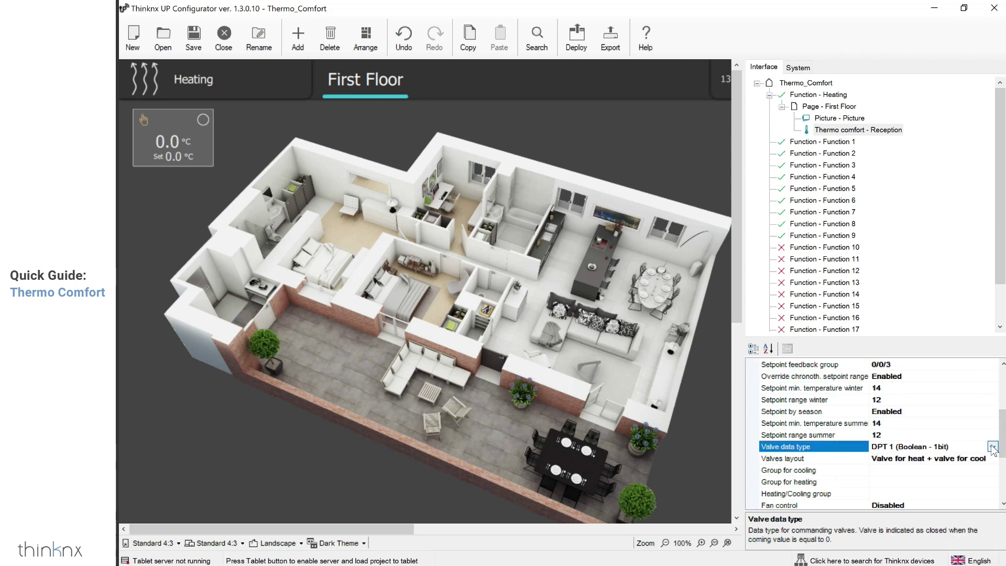
{"action": "left_click", "coordinate": [992, 447]}
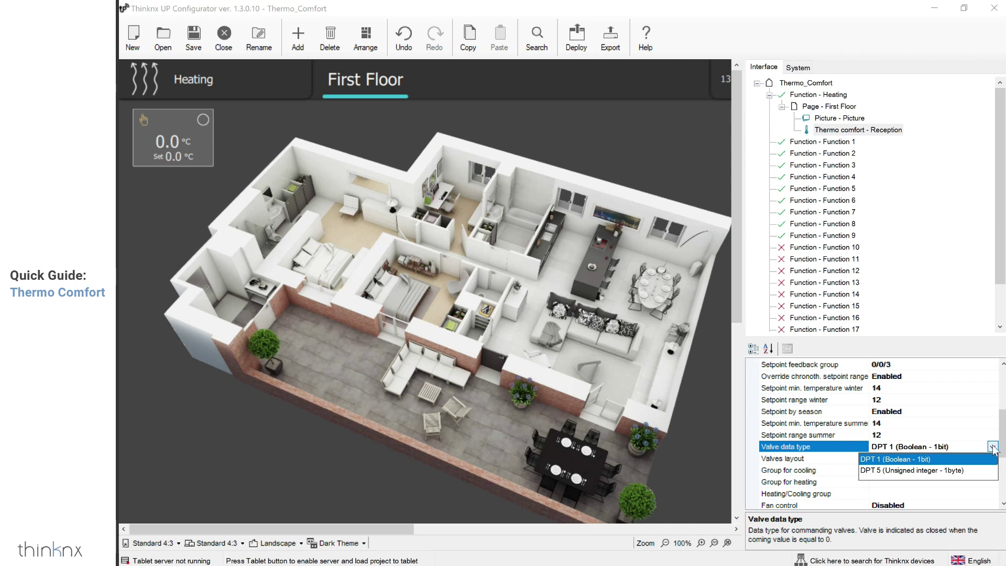
{"action": "left_click", "coordinate": [993, 448]}
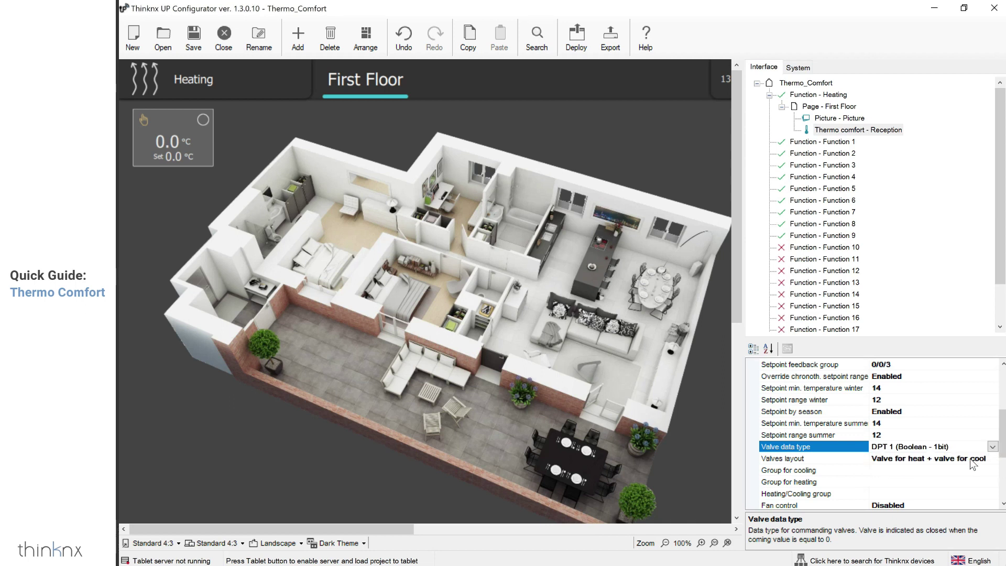
{"action": "left_click", "coordinate": [970, 457]}
{"action": "left_click", "coordinate": [992, 459]}
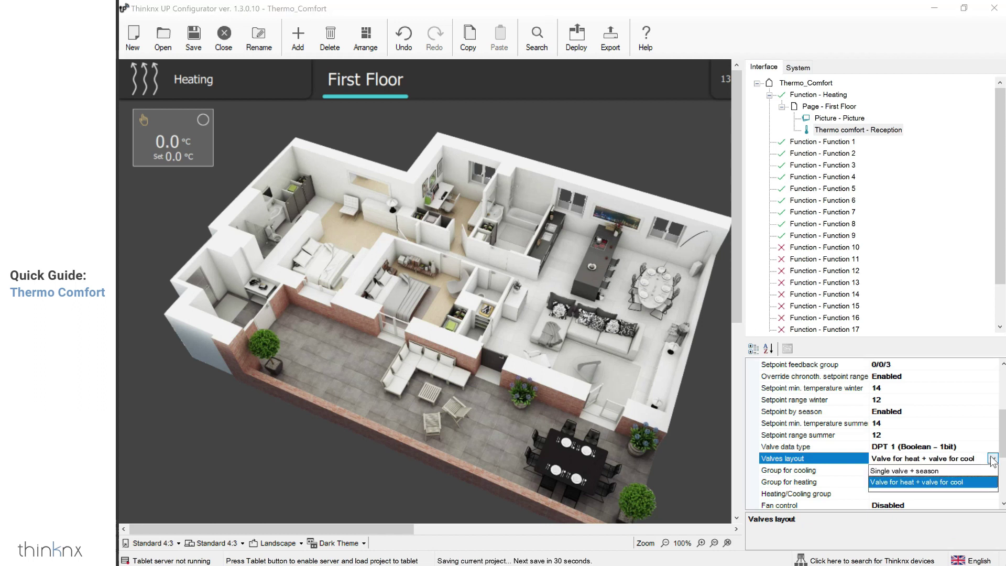
{"action": "left_click", "coordinate": [992, 459]}
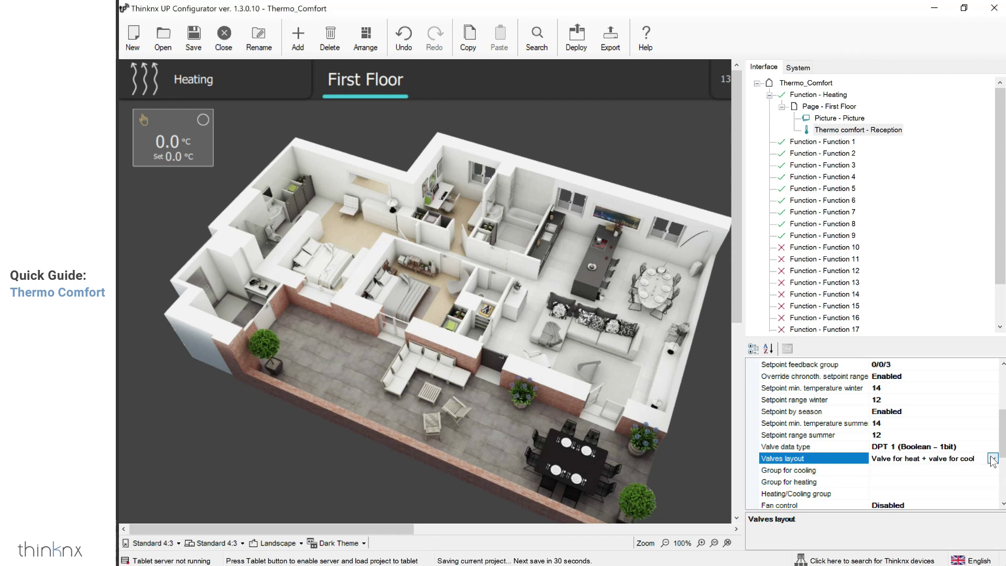
Enter 0/0/4 as the Group for cooling and 0/0/5 as the Group for heating
{"action": "left_click", "coordinate": [905, 470]}
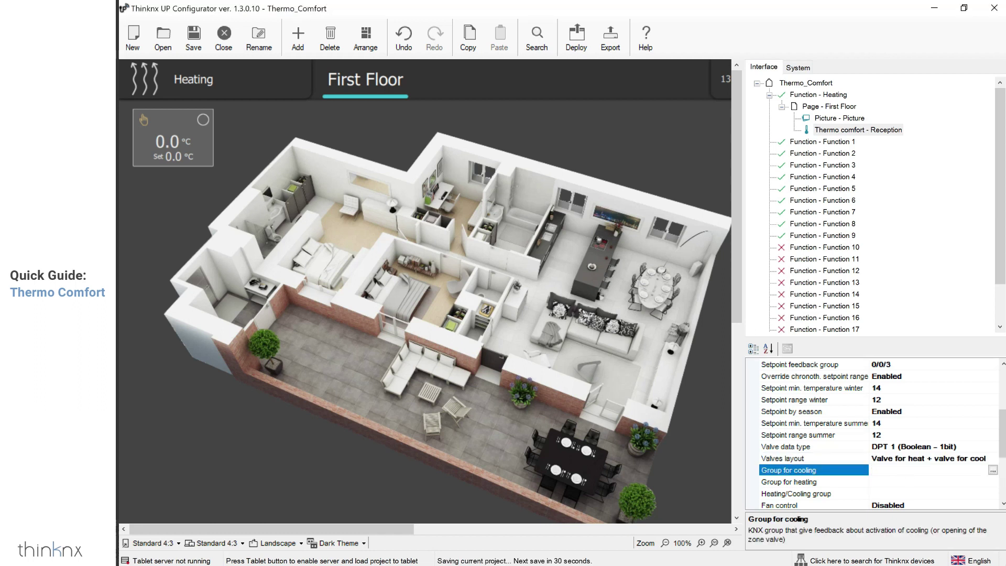
{"action": "type", "text": "0/0/4"}
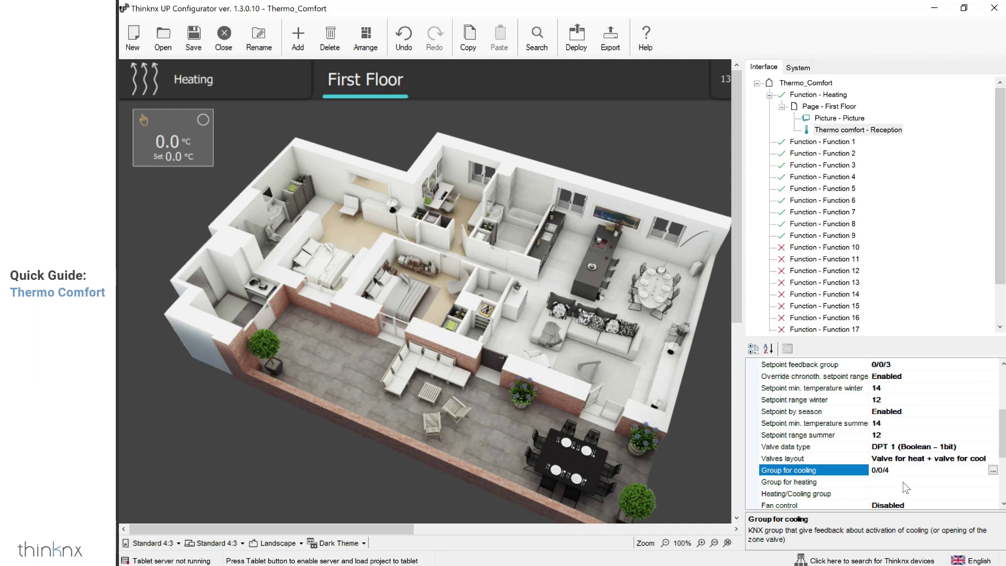
{"action": "left_click", "coordinate": [903, 482]}
{"action": "type", "text": "0/0/5"}
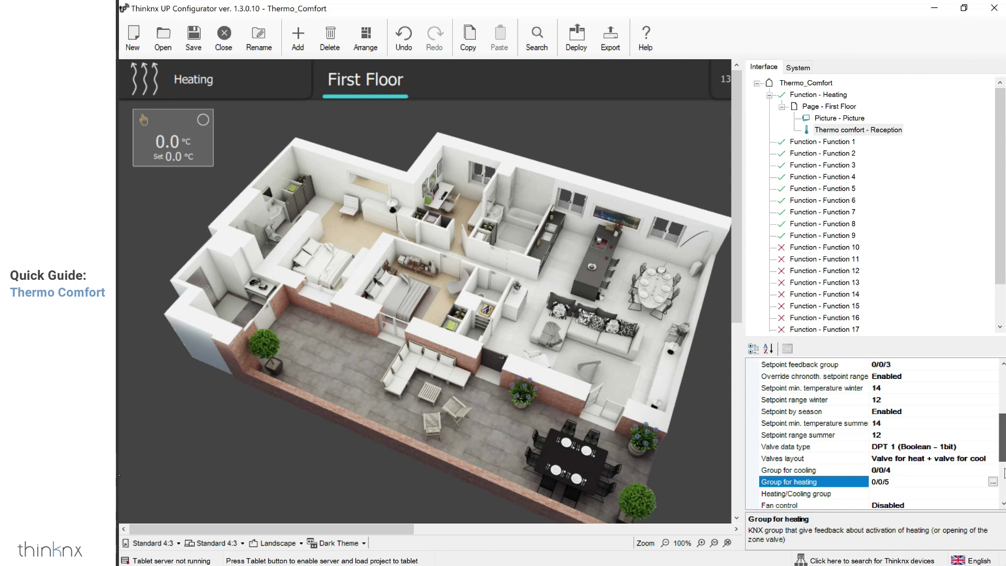
{"action": "left_click_drag", "start_coordinate": [1001, 434], "coordinate": [1001, 458]}
{"action": "left_click", "coordinate": [888, 423]}
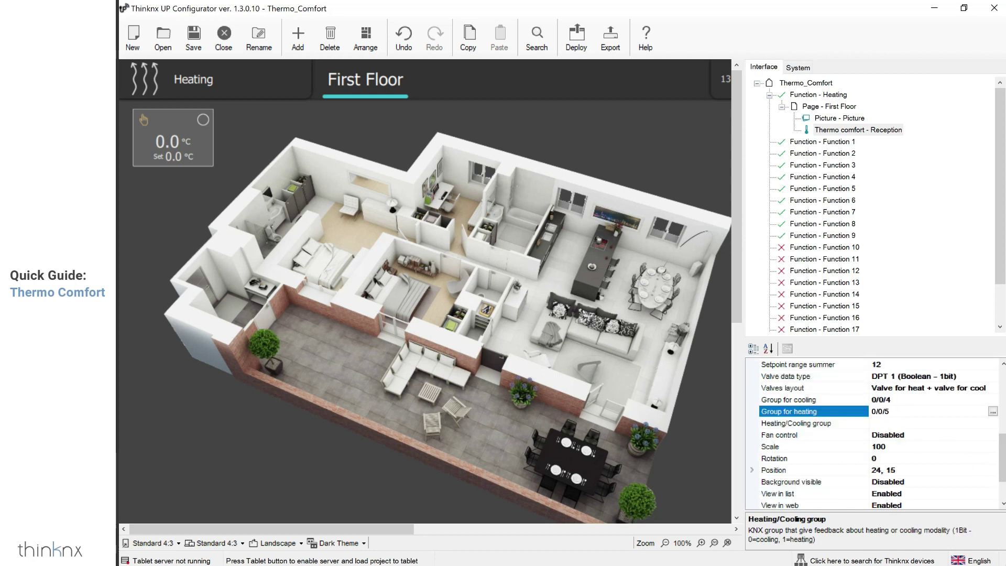
Set the Heating/Cooling group to 0/0/6, enable fan control, and keep the DPT 5 fan speed type
{"action": "type", "text": "0/0/6"}
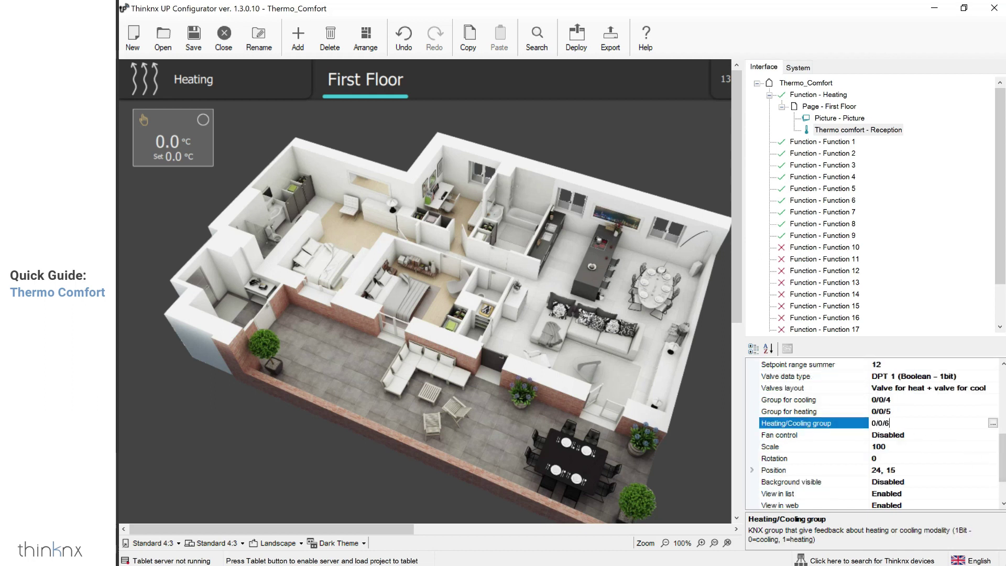
{"action": "left_click", "coordinate": [946, 436]}
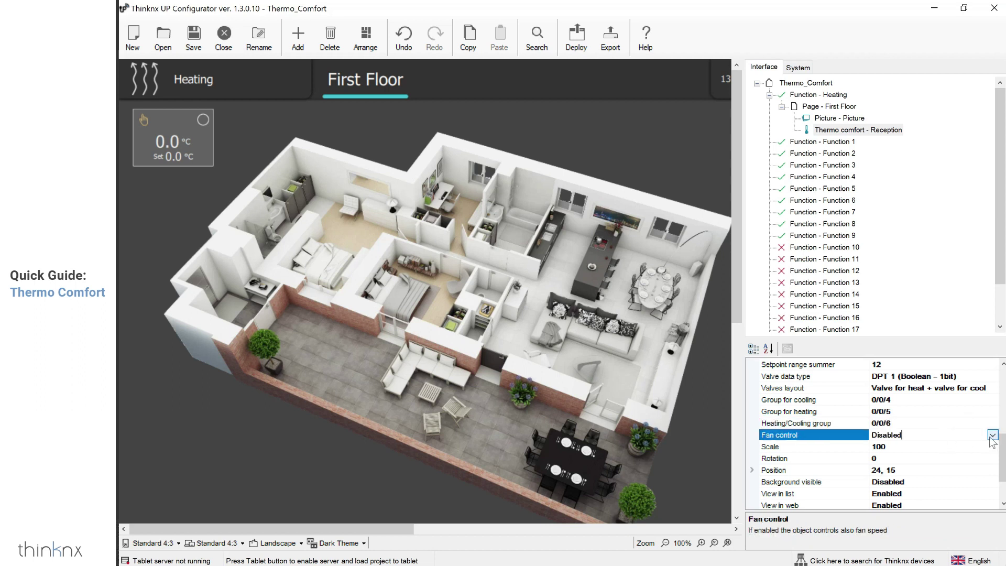
{"action": "left_click", "coordinate": [992, 435]}
{"action": "left_click", "coordinate": [881, 459]}
{"action": "left_click", "coordinate": [972, 449]}
{"action": "left_click", "coordinate": [993, 447]}
{"action": "left_click", "coordinate": [993, 447]}
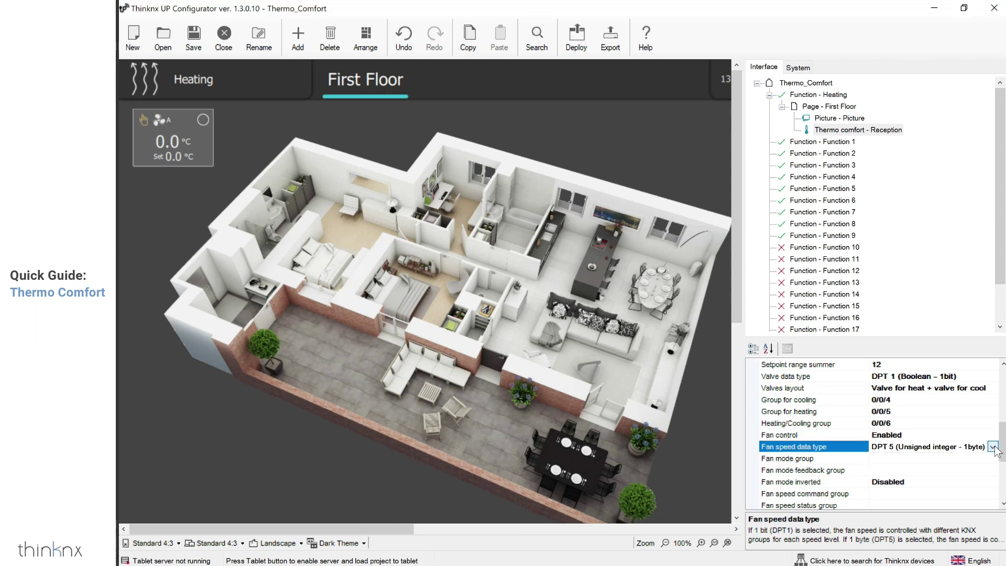
Move past the fan mode group settings to the Fan speed levels collection and open its editor
{"action": "left_click", "coordinate": [916, 460]}
{"action": "left_click", "coordinate": [888, 471]}
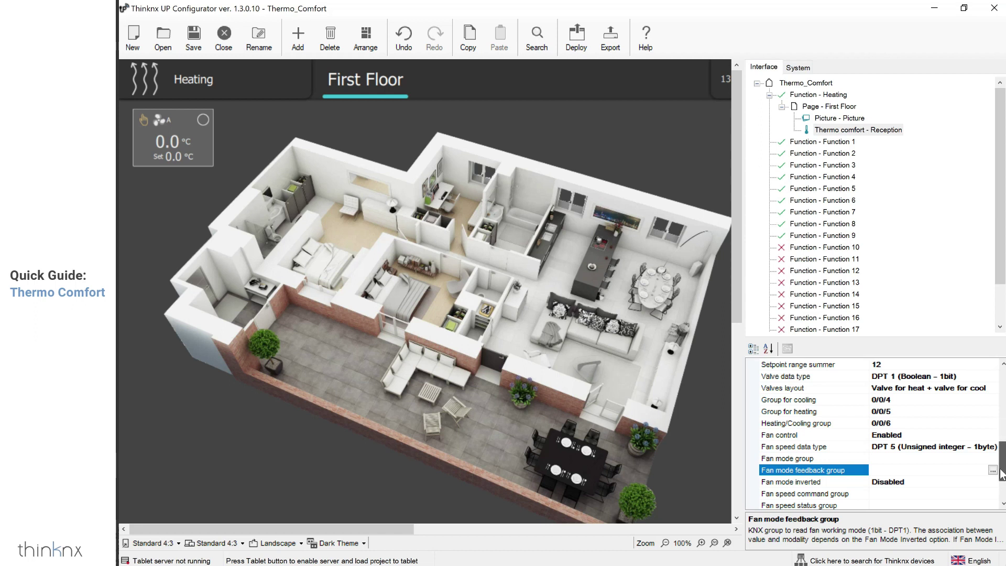
{"action": "scroll", "coordinate": [966, 467], "scroll_direction": "down", "scroll_amount": 2}
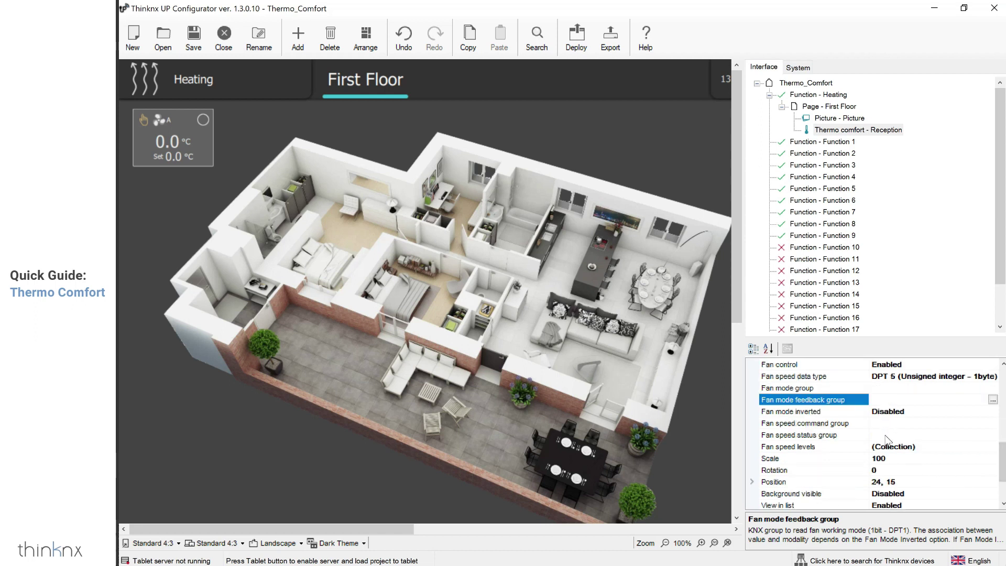
{"action": "scroll", "coordinate": [941, 406], "scroll_direction": "down", "scroll_amount": 1}
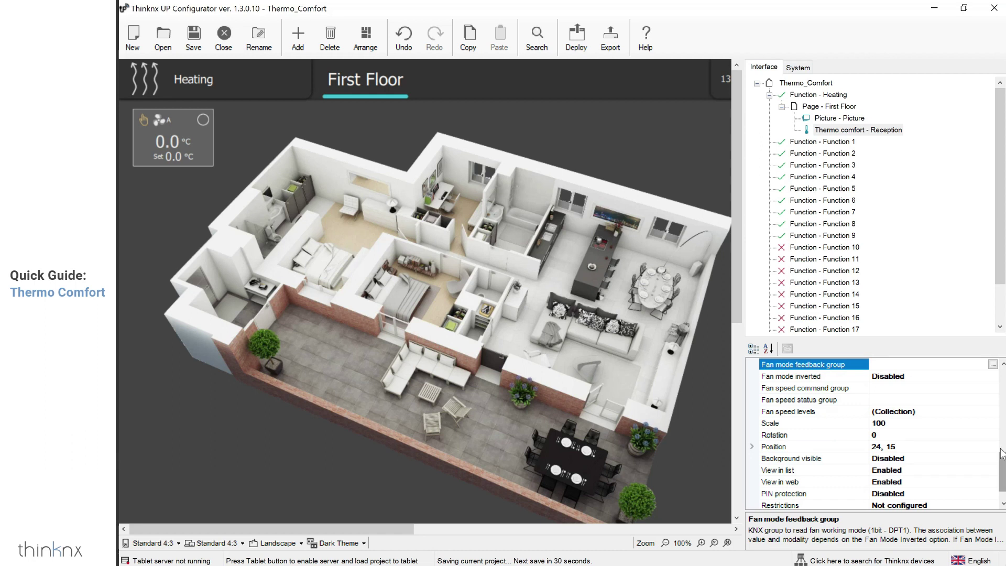
{"action": "left_click", "coordinate": [937, 409]}
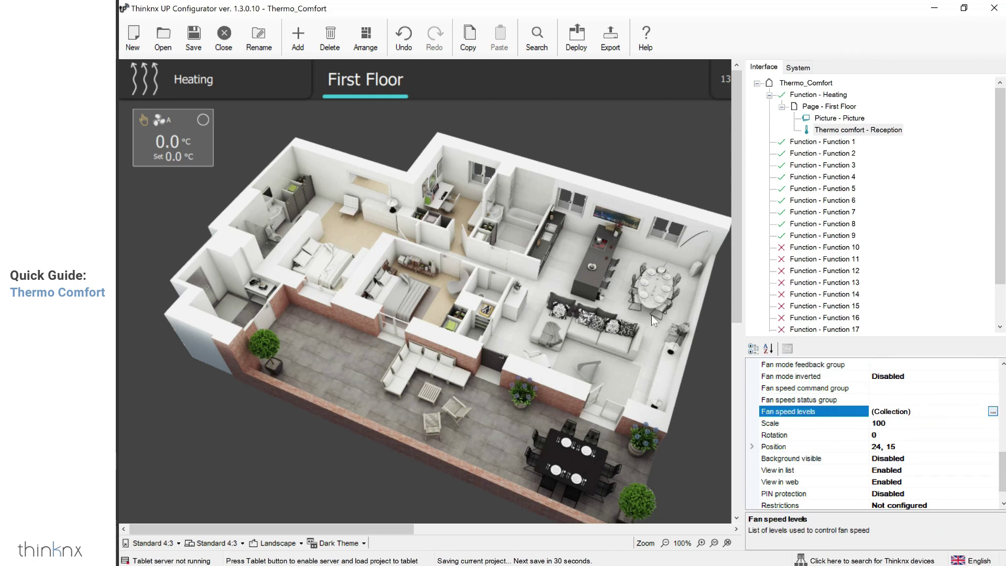
Review fan speed Levels 0–3, with Level 3 at threshold 180, and confirm the collection
{"action": "left_click", "coordinate": [403, 181]}
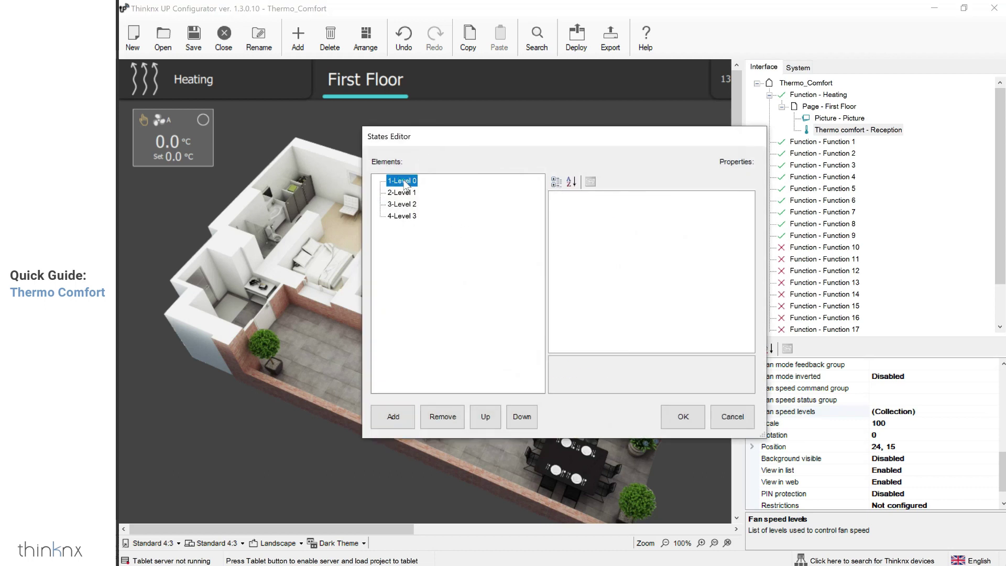
{"action": "left_click", "coordinate": [410, 193]}
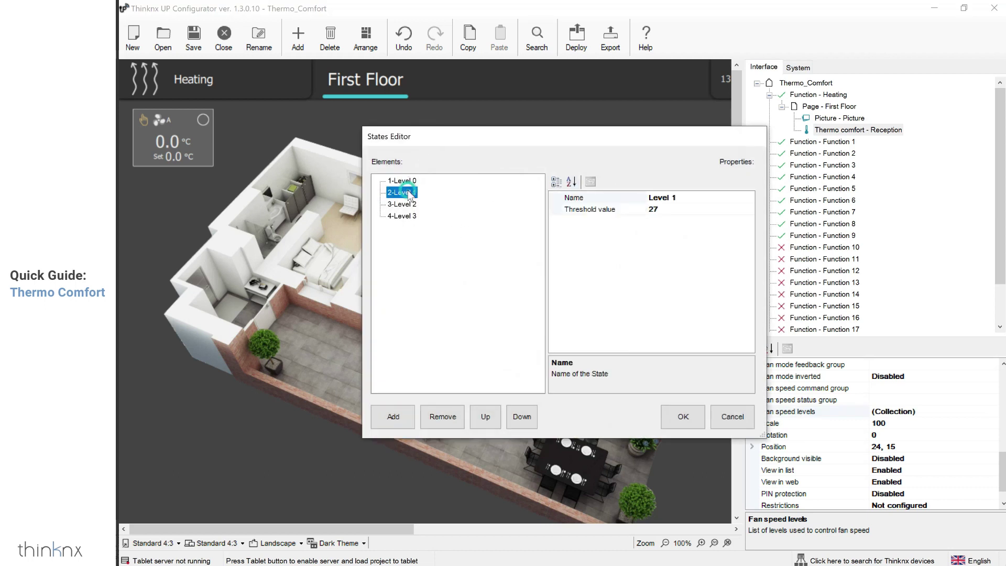
{"action": "left_click", "coordinate": [409, 206]}
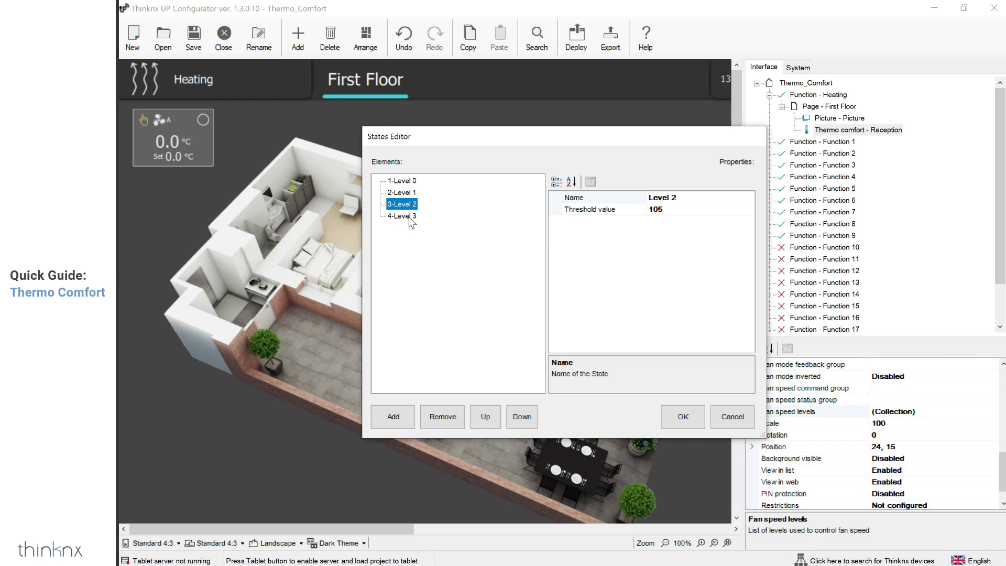
{"action": "left_click", "coordinate": [411, 217]}
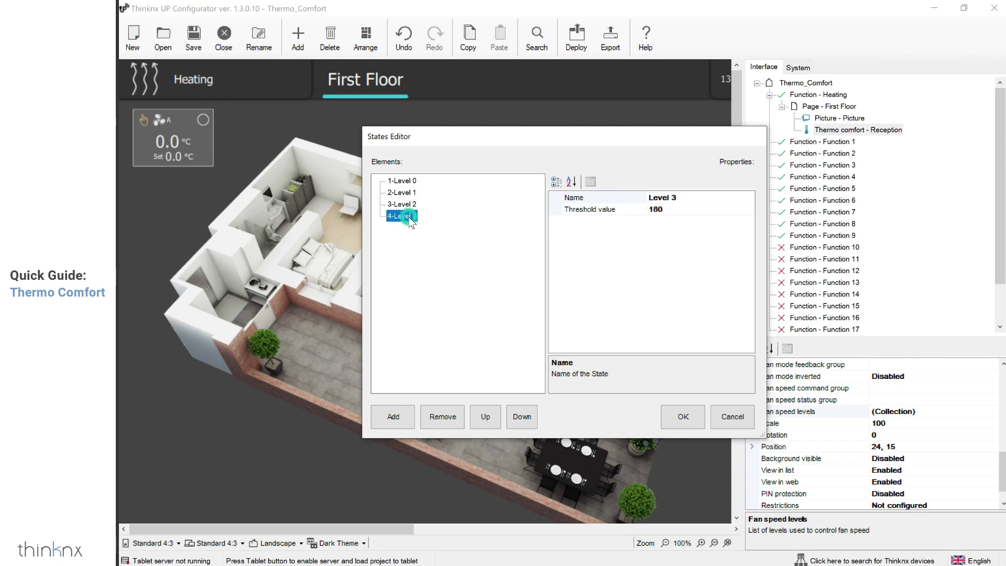
{"action": "left_click", "coordinate": [683, 417]}
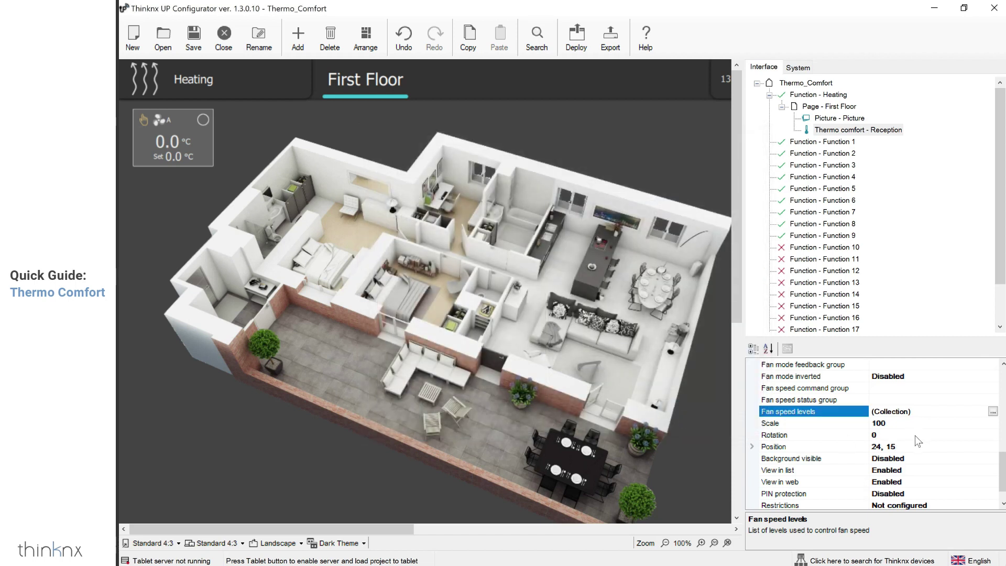
{"action": "left_click", "coordinate": [922, 459]}
Enable the widget background, drag it onto the terrace, and keep View in list enabled
{"action": "double_click", "coordinate": [922, 459]}
{"action": "left_click_drag", "start_coordinate": [196, 137], "coordinate": [442, 401]}
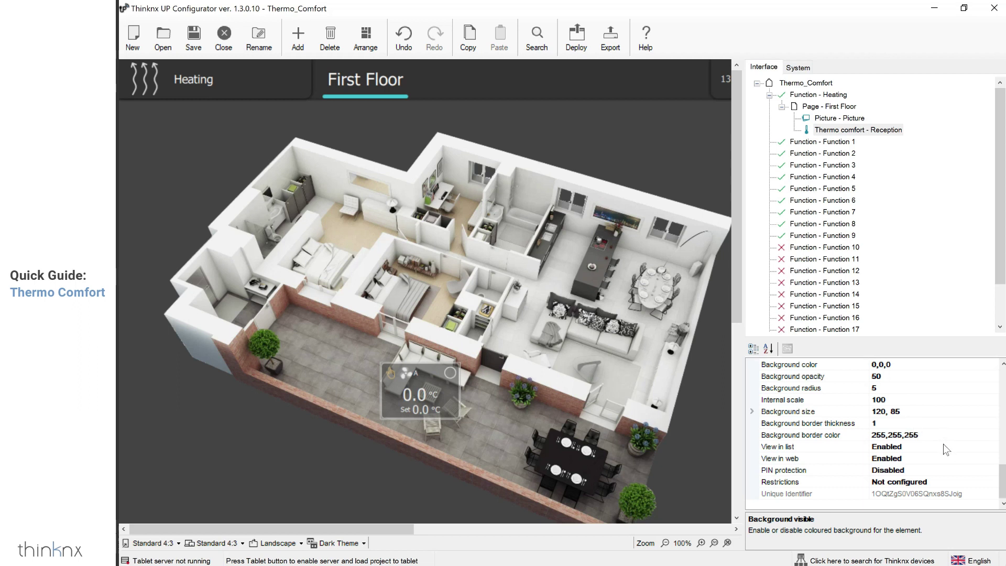
{"action": "left_click", "coordinate": [980, 447]}
{"action": "left_click", "coordinate": [993, 447]}
{"action": "left_click", "coordinate": [994, 448]}
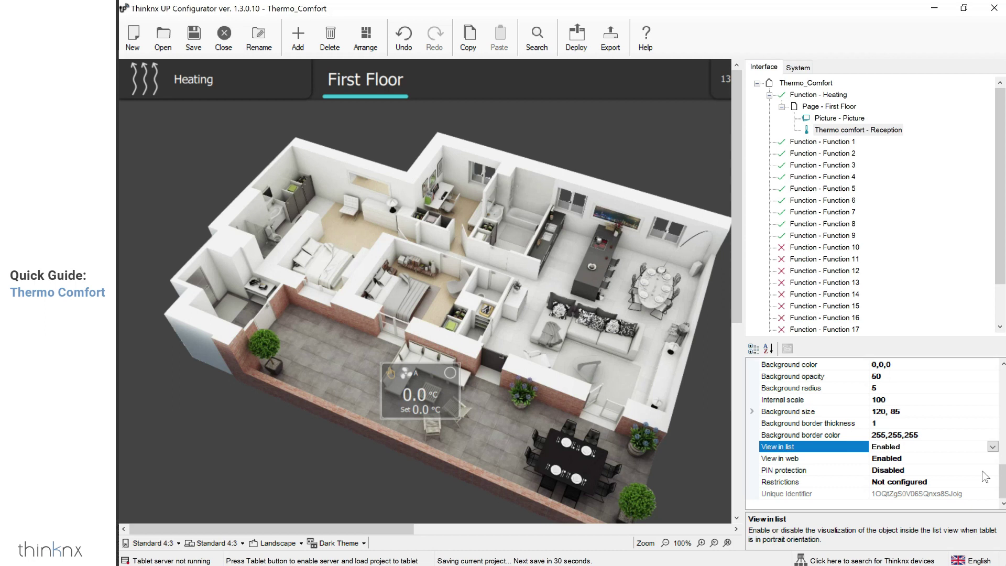
{"action": "left_click", "coordinate": [984, 470]}
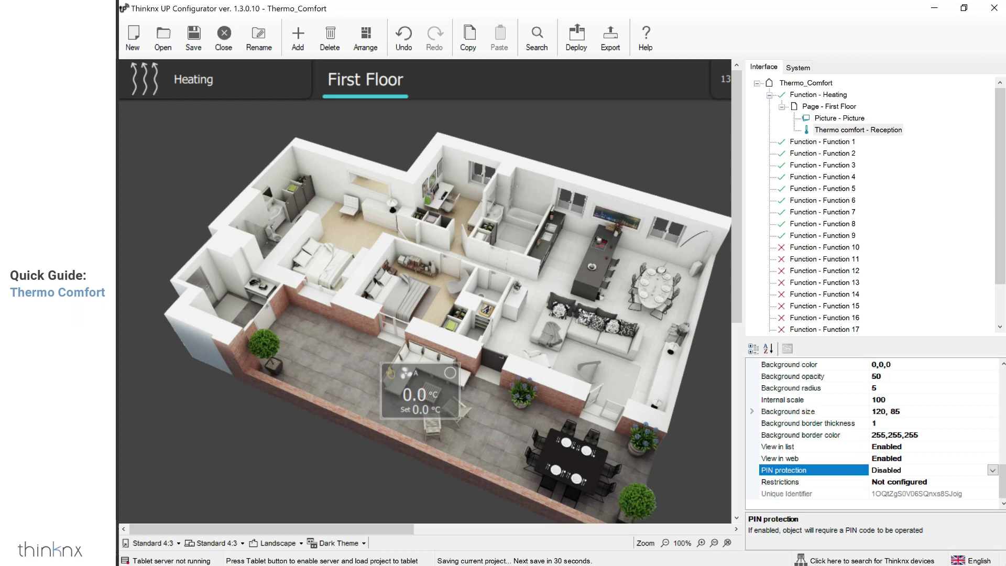
{"action": "left_click", "coordinate": [967, 482]}
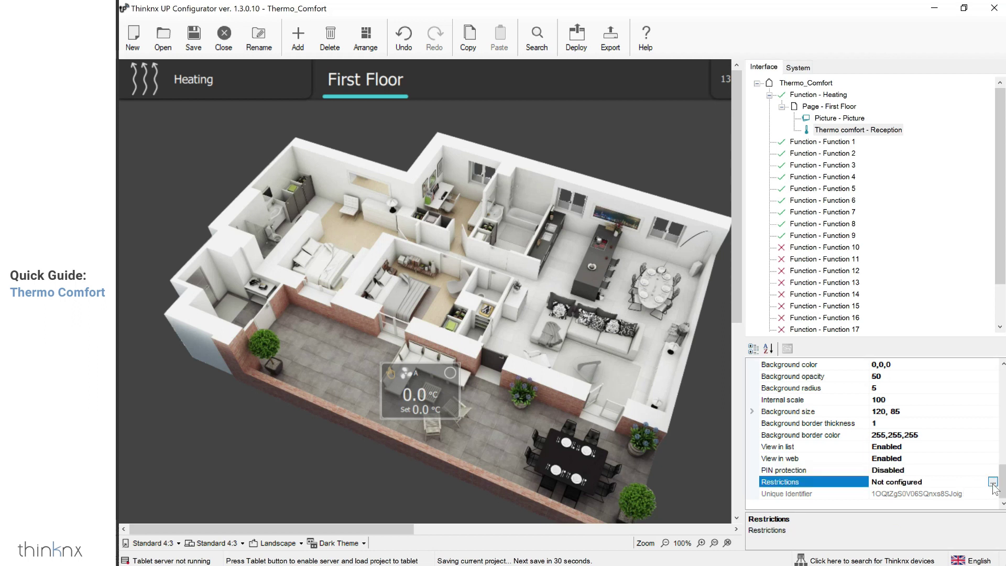
Restrict the Reception widget to the Admin and Owner users and save the project
{"action": "left_click", "coordinate": [993, 482]}
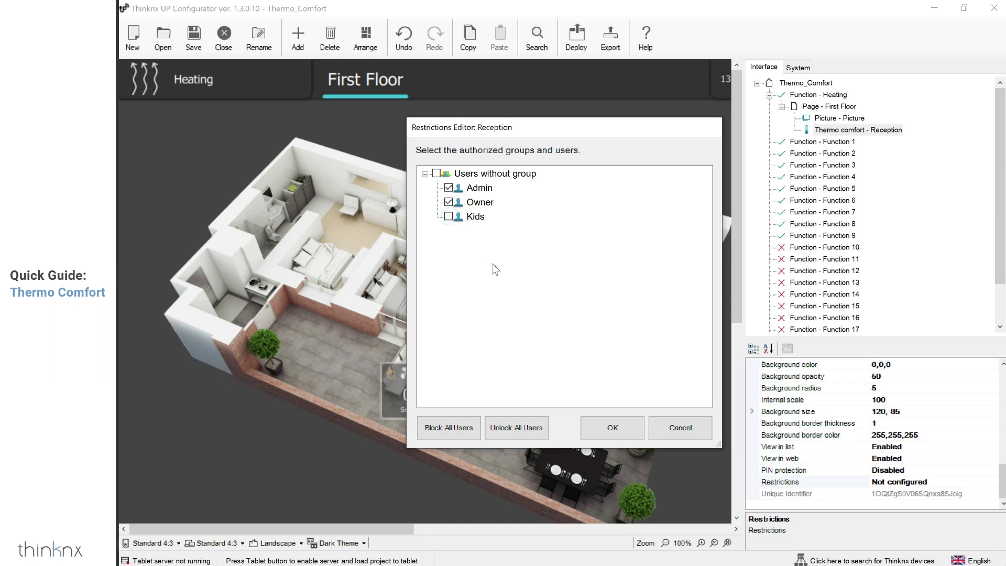
{"action": "left_click", "coordinate": [620, 424]}
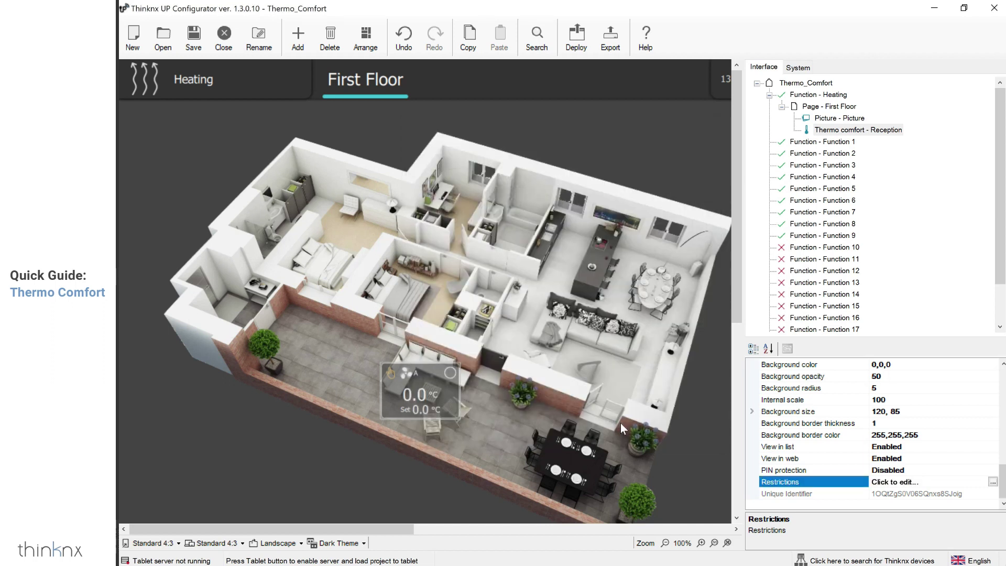
{"action": "left_click", "coordinate": [193, 36]}
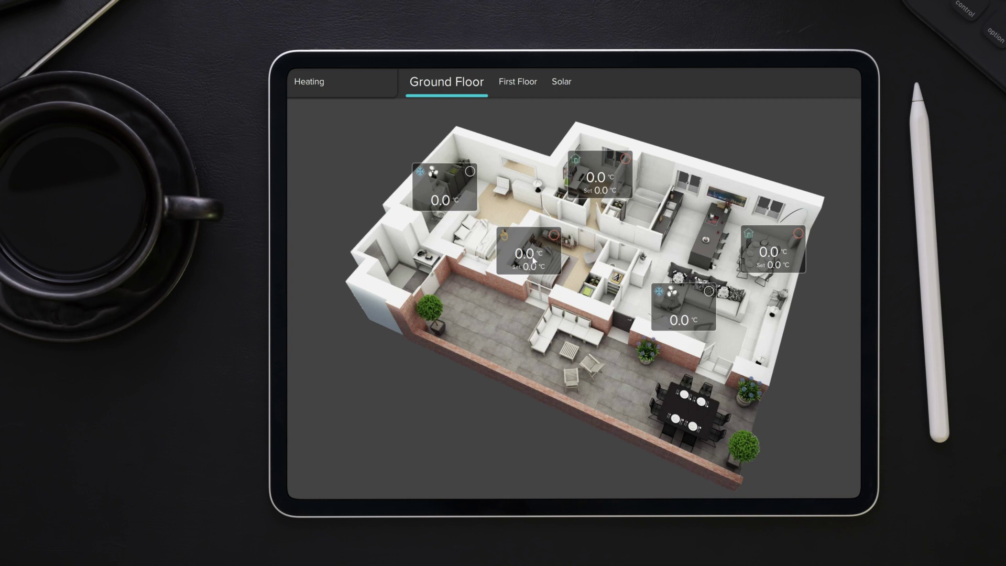
Set the Kitchen thermostat setpoint to 19.4 °C by dragging the dial
{"action": "left_click", "coordinate": [534, 261]}
{"action": "left_click_drag", "start_coordinate": [529, 335], "coordinate": [573, 231]}
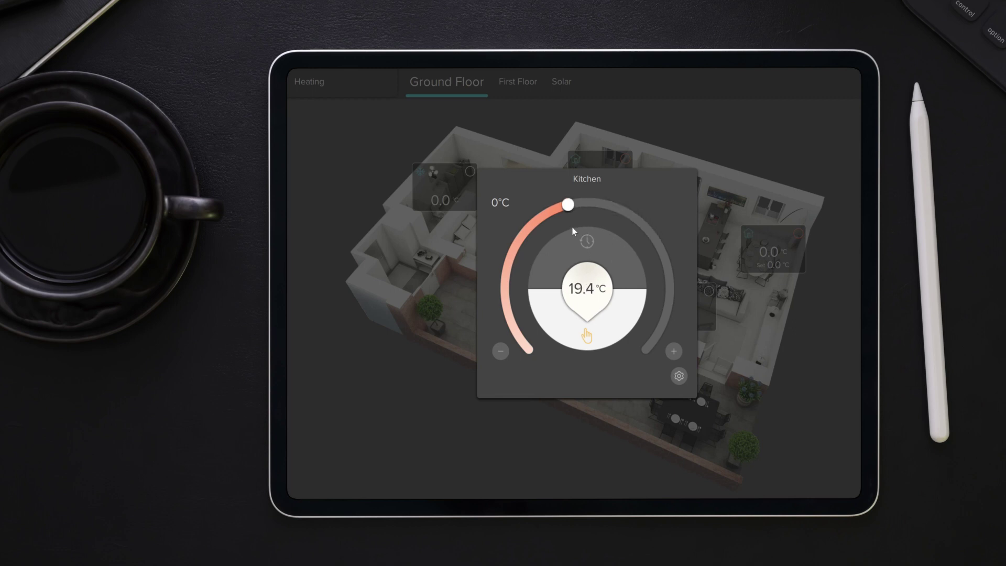
{"action": "left_click", "coordinate": [679, 376]}
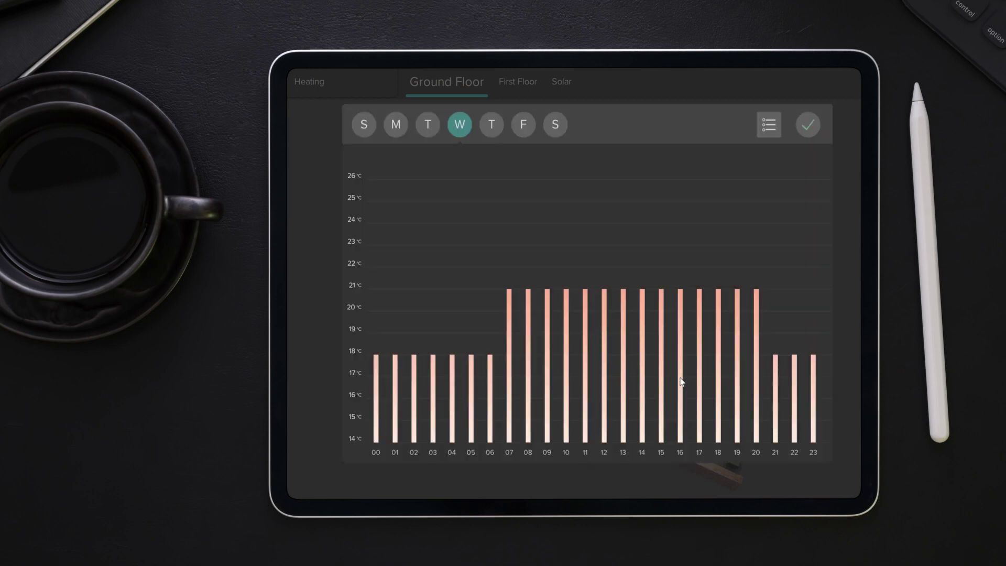
Browse the Kitchen schedule for Sunday to Tuesday, adjust the 05 hour temperature, then close everything
{"action": "left_click", "coordinate": [365, 128]}
{"action": "left_click", "coordinate": [396, 126]}
{"action": "left_click", "coordinate": [427, 126]}
{"action": "mouse_move", "coordinate": [468, 359]}
{"action": "left_mouse_down"}
{"action": "mouse_move", "coordinate": [477, 224]}
{"action": "mouse_move", "coordinate": [474, 346]}
{"action": "left_mouse_up"}
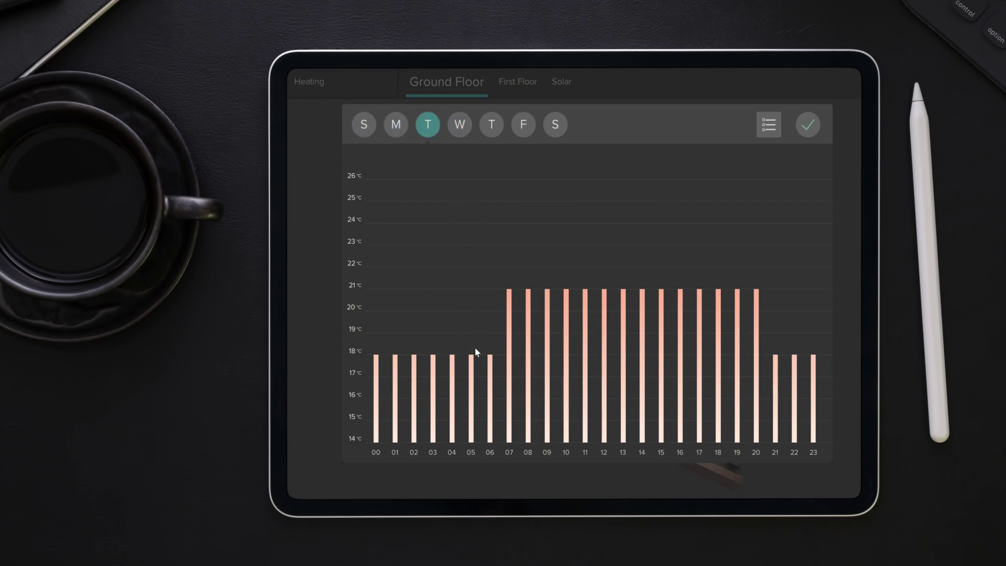
{"action": "left_click", "coordinate": [768, 135]}
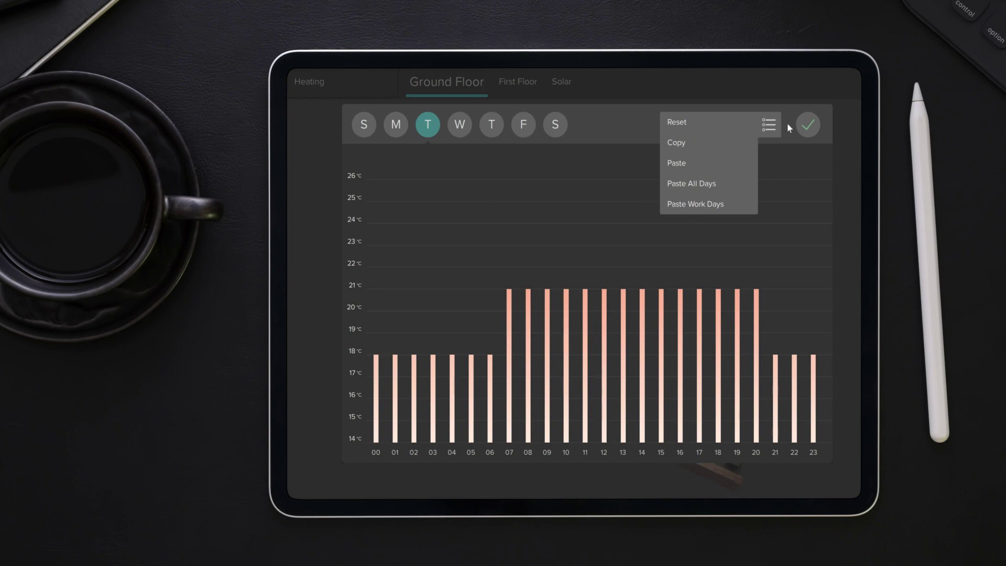
{"action": "left_click", "coordinate": [768, 126]}
{"action": "left_click", "coordinate": [808, 125]}
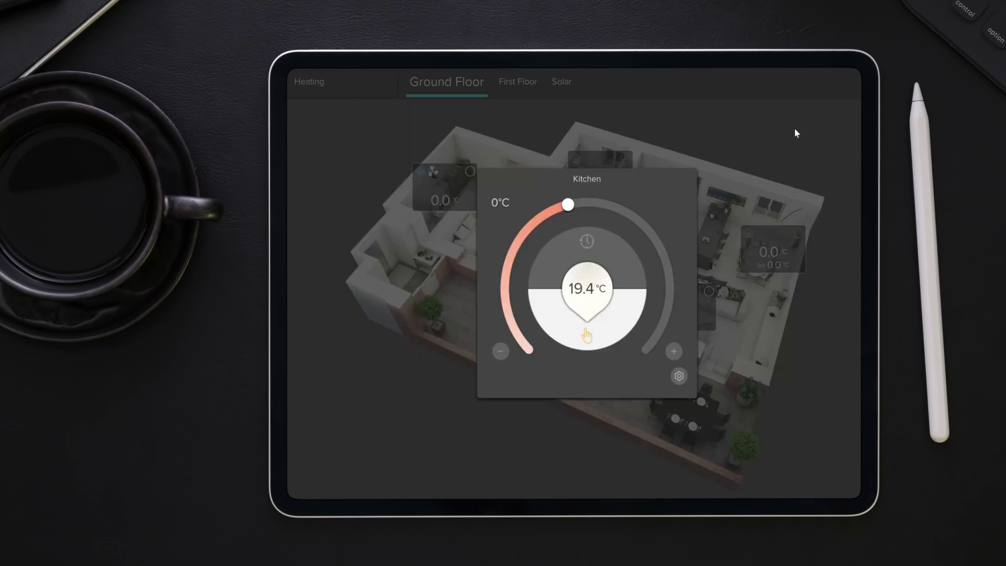
{"action": "left_click", "coordinate": [741, 140]}
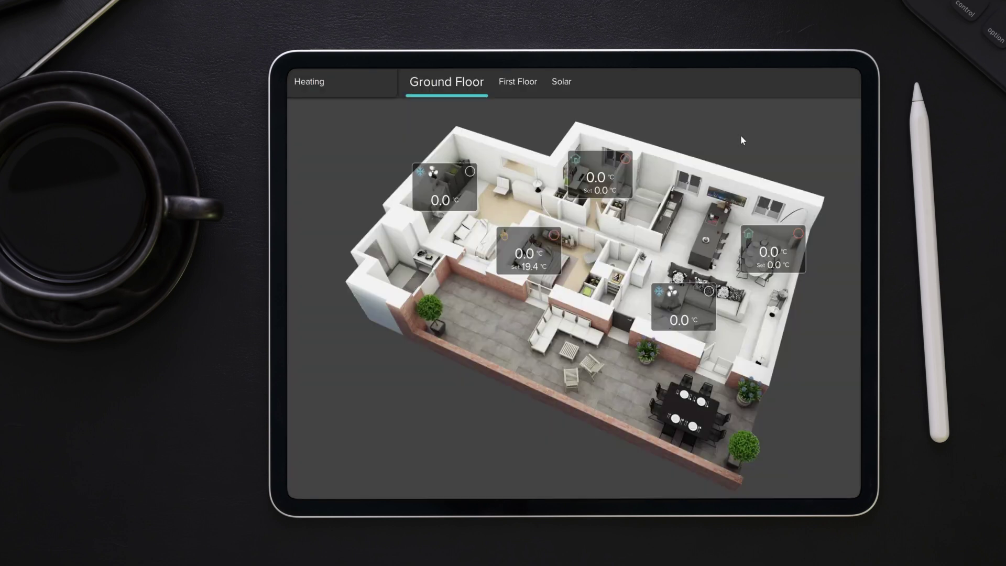
Raise the Living Room setpoint to 19.6 °C and try the night and standby modes
{"action": "left_click", "coordinate": [597, 177]}
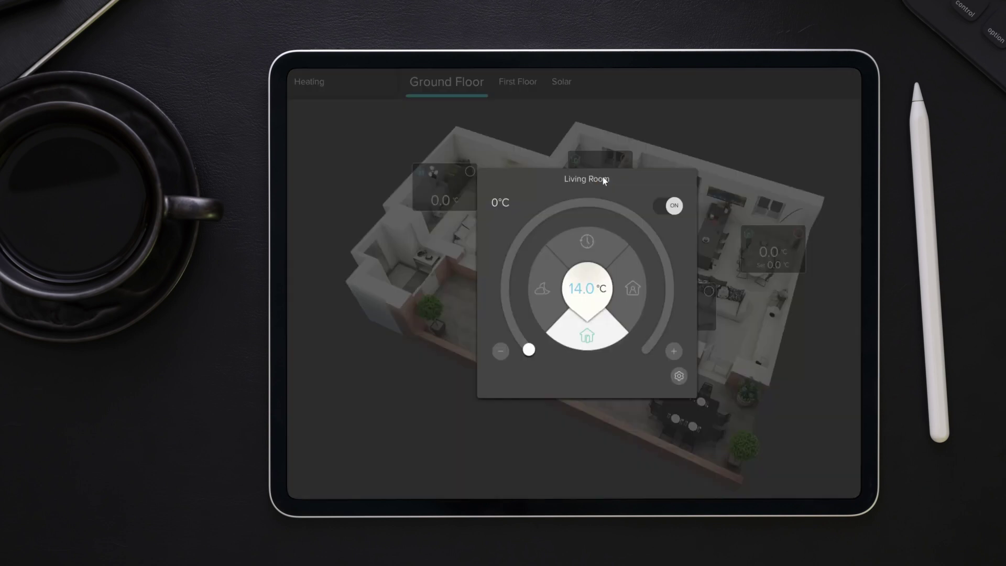
{"action": "left_click_drag", "start_coordinate": [529, 350], "coordinate": [580, 238]}
{"action": "left_click", "coordinate": [579, 245]}
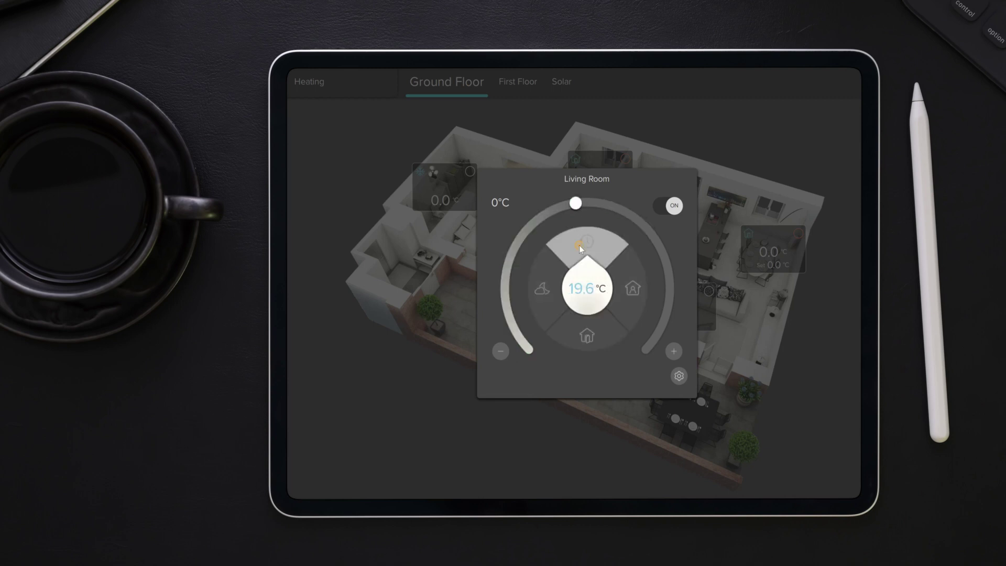
{"action": "left_click", "coordinate": [546, 292]}
{"action": "left_click", "coordinate": [626, 289]}
{"action": "left_click", "coordinate": [594, 335]}
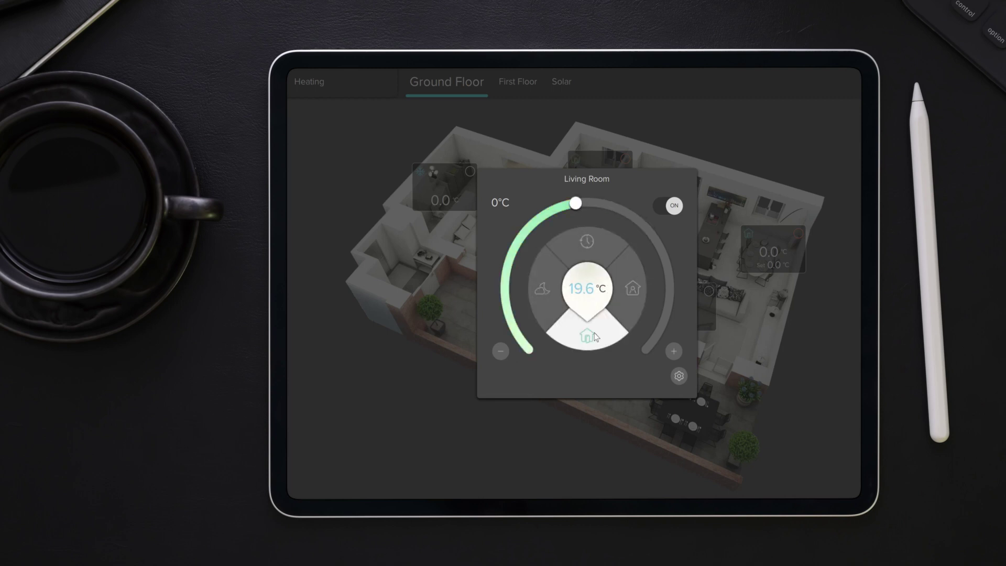
Lengthen the morning Night period and add a Standby period from 07:00 to about 10:00
{"action": "left_click", "coordinate": [678, 377]}
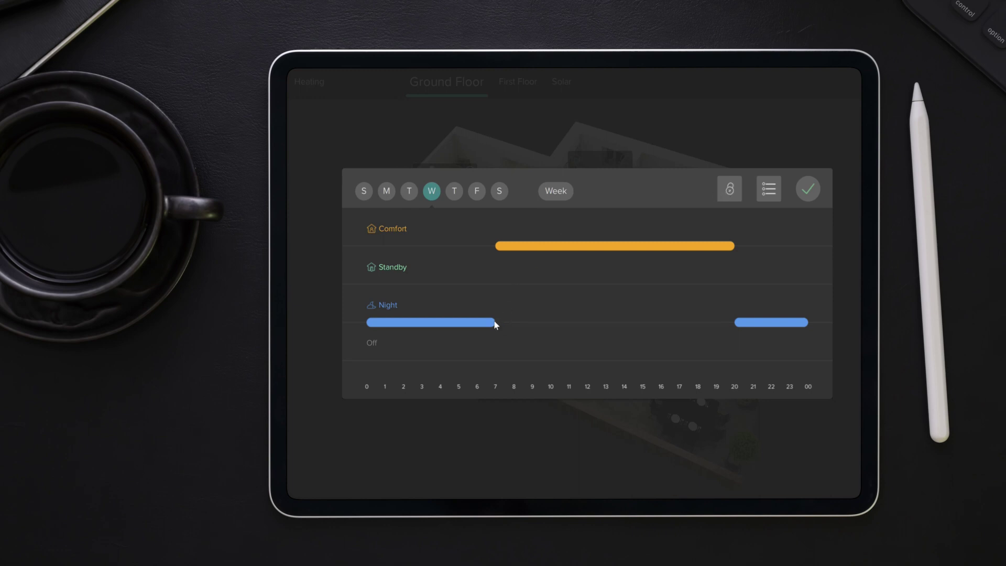
{"action": "left_click_drag", "start_coordinate": [495, 324], "coordinate": [540, 325]}
{"action": "left_click", "coordinate": [503, 283]}
{"action": "left_click_drag", "start_coordinate": [520, 286], "coordinate": [566, 284]}
{"action": "left_click", "coordinate": [475, 195]}
{"action": "left_click", "coordinate": [768, 190]}
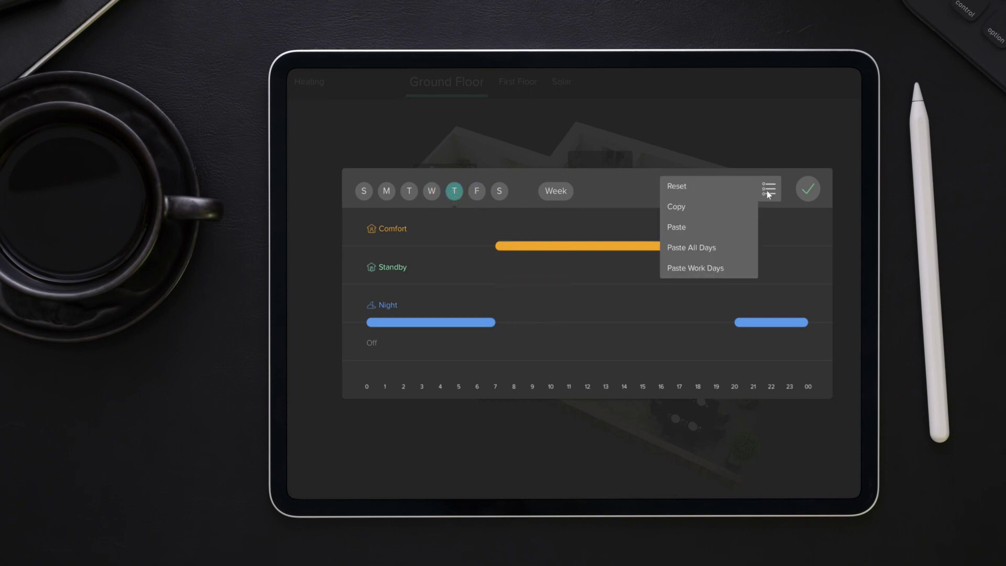
{"action": "left_click", "coordinate": [767, 190]}
{"action": "left_click", "coordinate": [807, 188]}
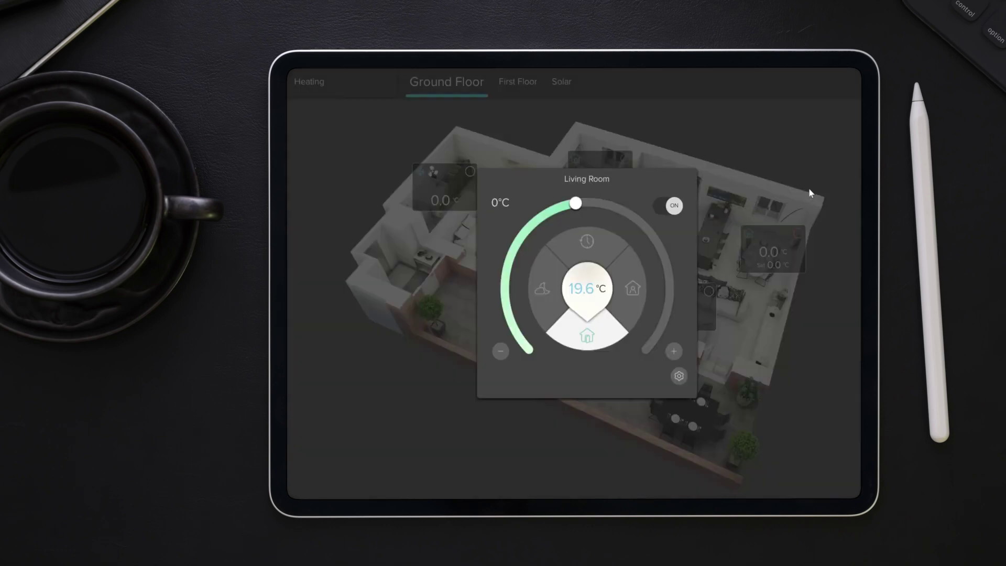
{"action": "left_click", "coordinate": [806, 164]}
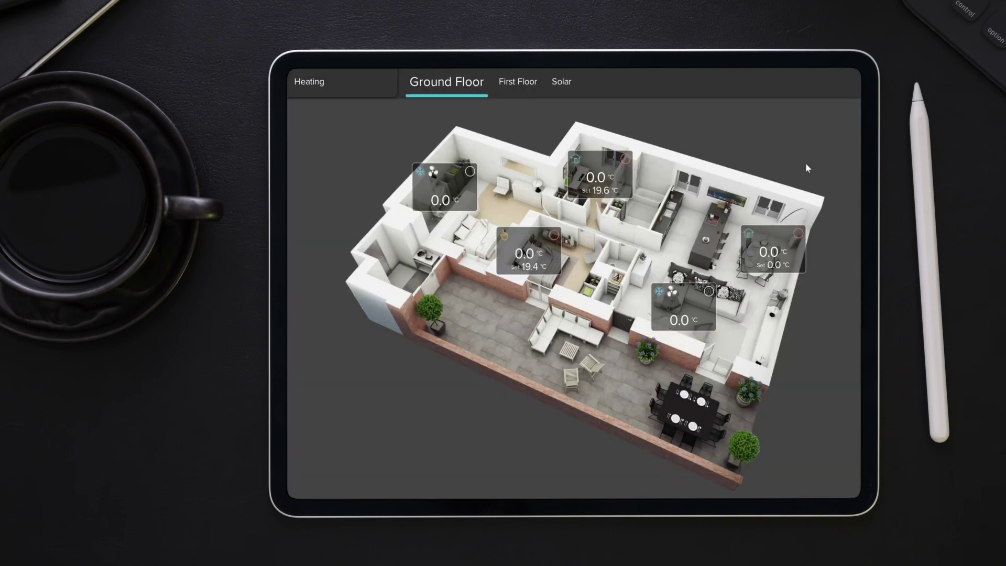